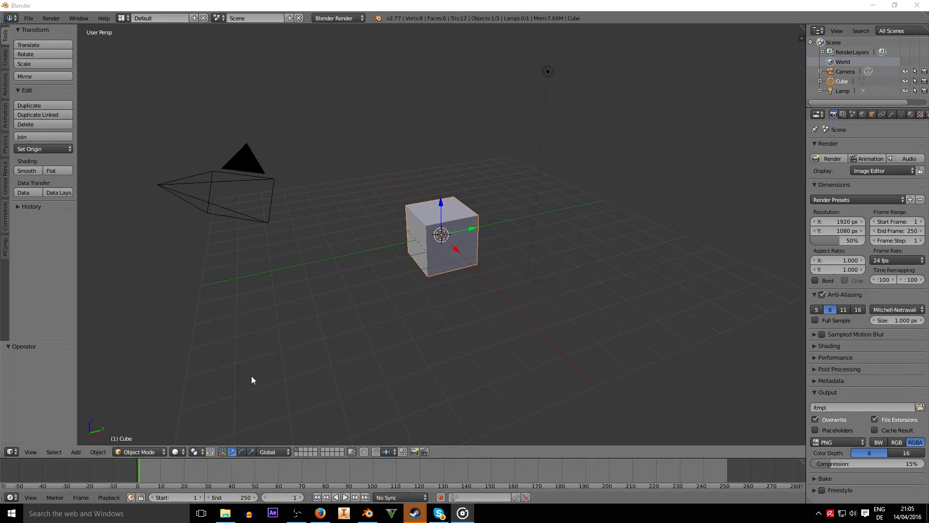
Triple the timeline's end frame by entering the expression 250*3.
{"action": "left_click", "coordinate": [230, 497]}
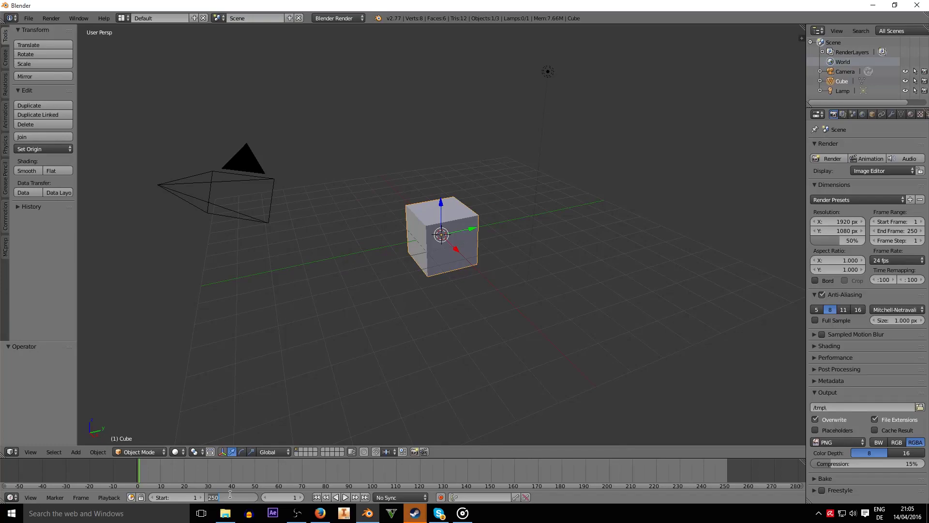
{"action": "type", "text": "+"}
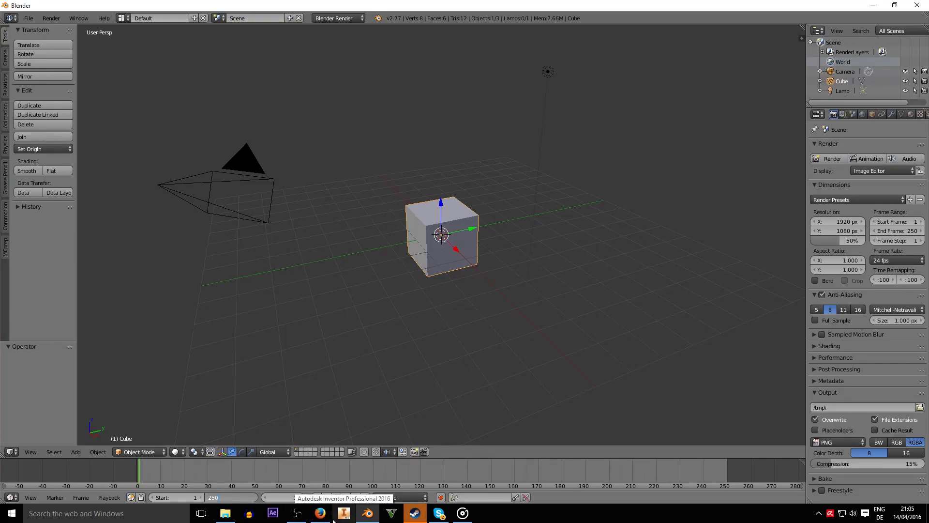
{"action": "key", "text": "BackSpace"}
{"action": "type", "text": "/"}
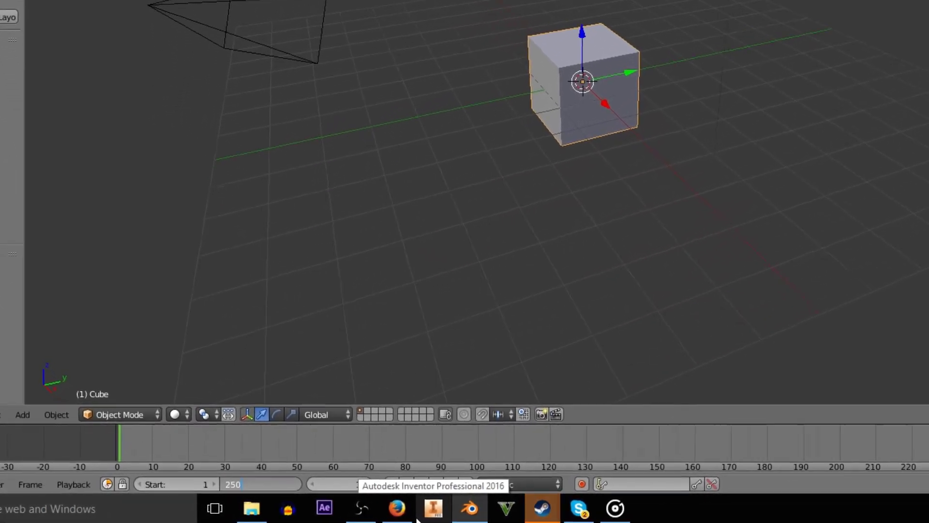
{"action": "key", "text": "BackSpace"}
{"action": "type", "text": "*3"}
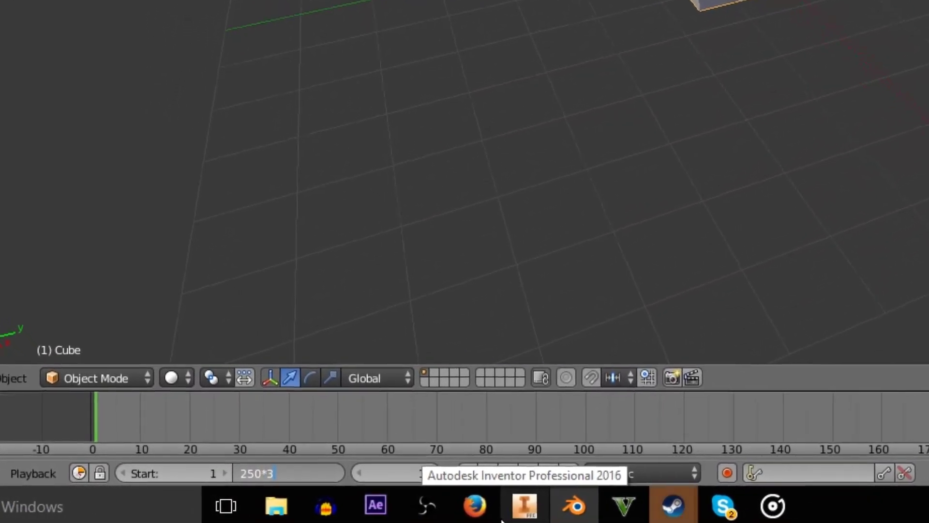
{"action": "key", "text": "Return"}
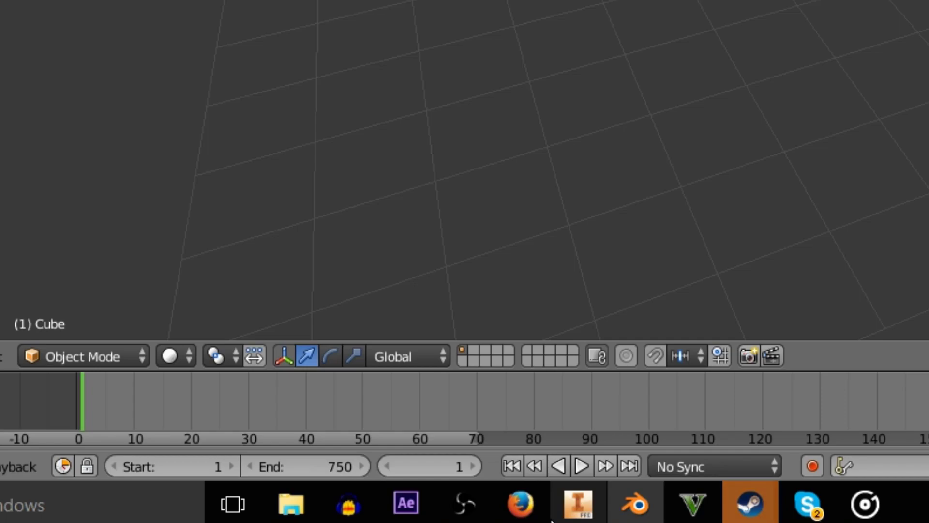
Reduce the end frame to 720 by subtraction and bring it down to 10 by division.
{"action": "left_click", "coordinate": [316, 465]}
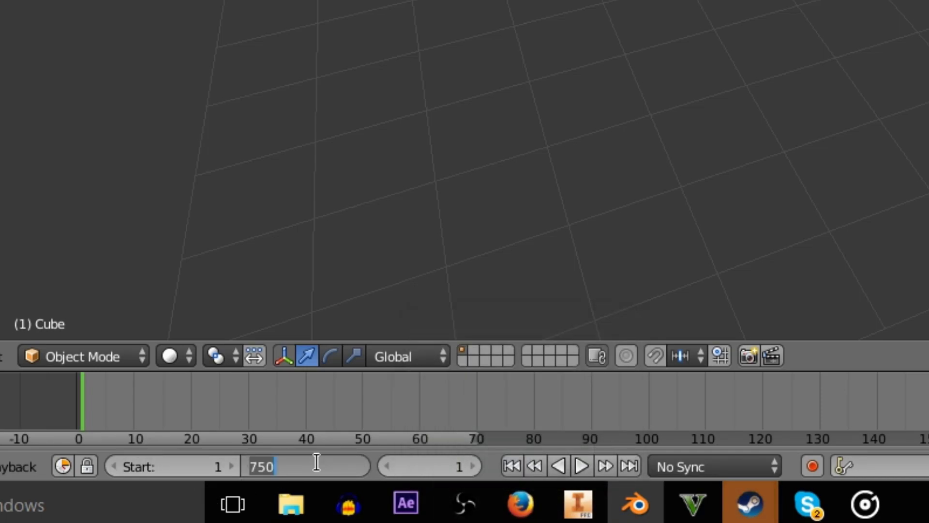
{"action": "left_click", "coordinate": [317, 463]}
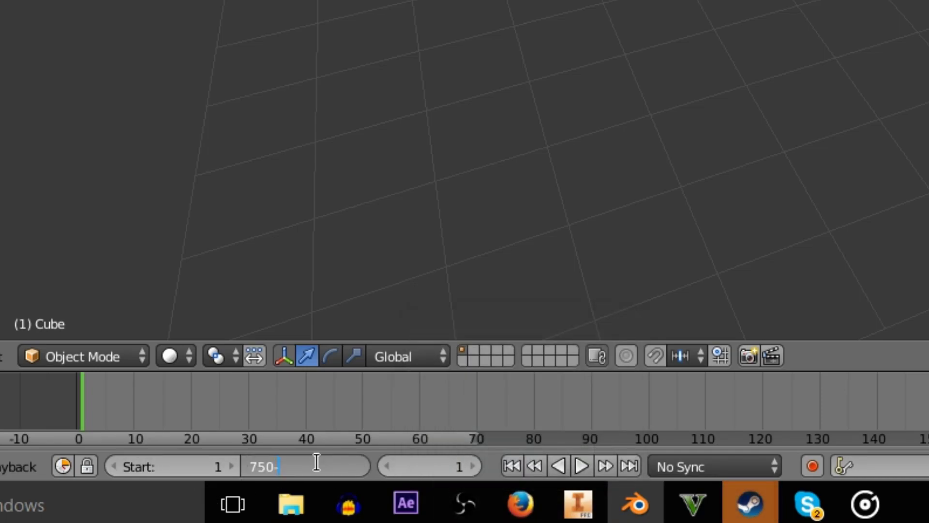
{"action": "key", "text": "Return"}
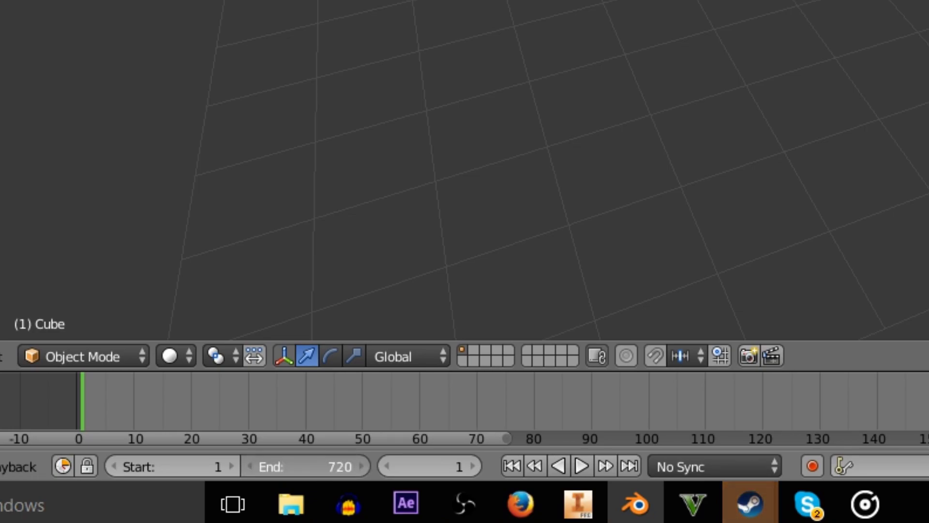
{"action": "left_click", "coordinate": [317, 463]}
{"action": "left_click", "coordinate": [316, 462]}
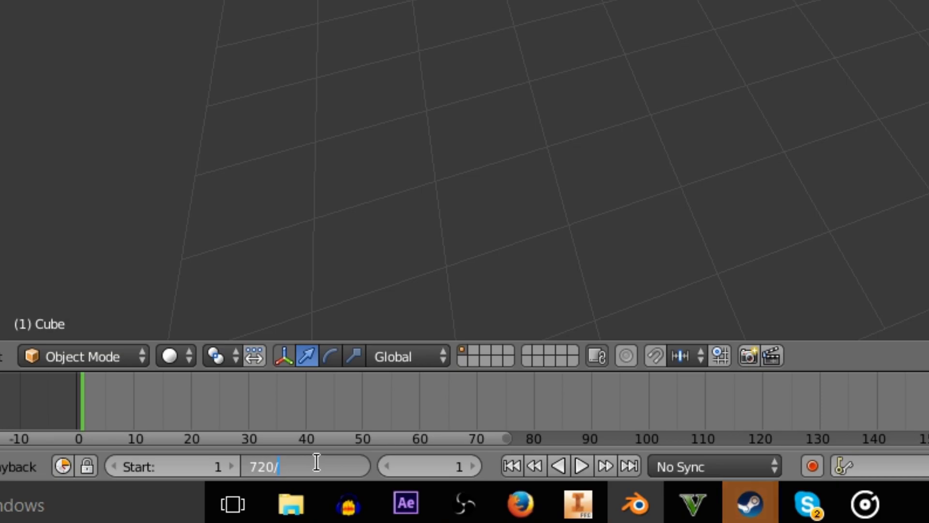
{"action": "key", "text": "Return"}
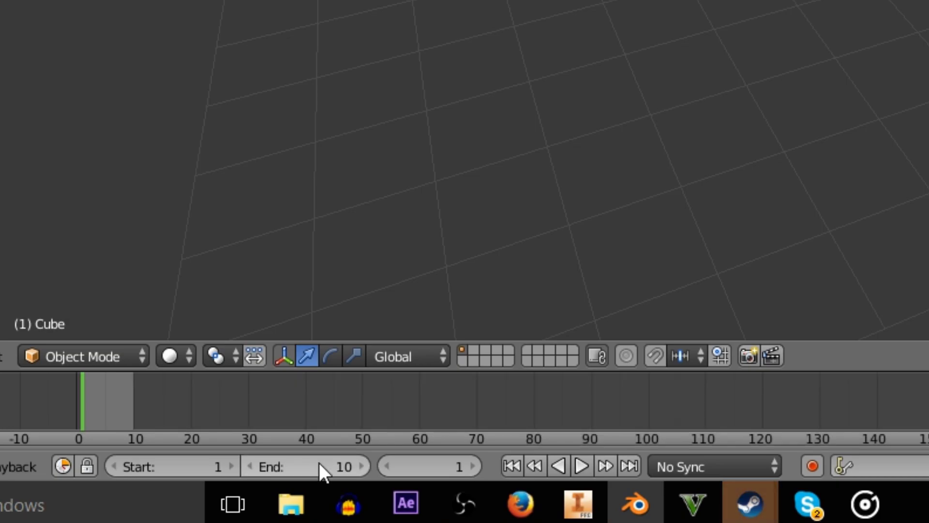
Multiply the end frame by ten with the expression 10*10.
{"action": "left_click", "coordinate": [316, 462]}
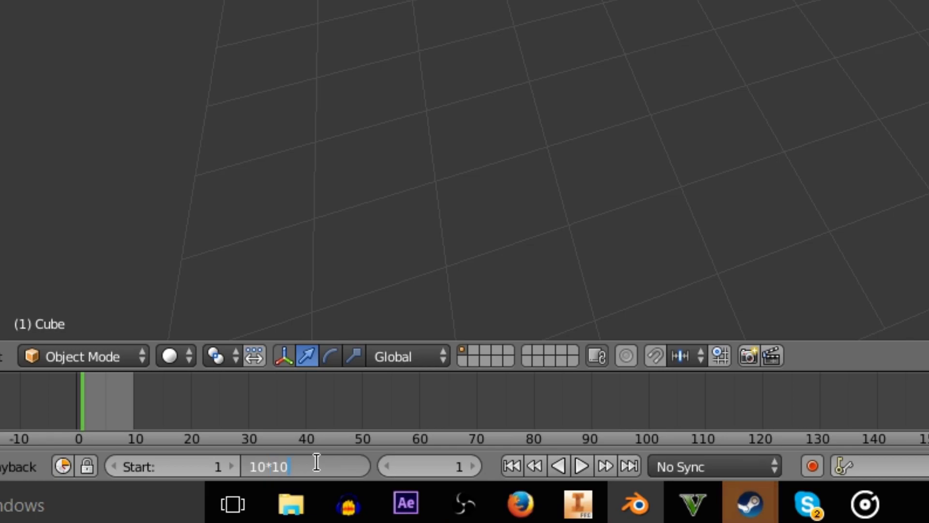
{"action": "type", "text": "10*10"}
{"action": "key", "text": "Return"}
Increase the end frame by appending a chain of additions to 100, starting with +3 and finishing with +34+4.
{"action": "left_click", "coordinate": [319, 463]}
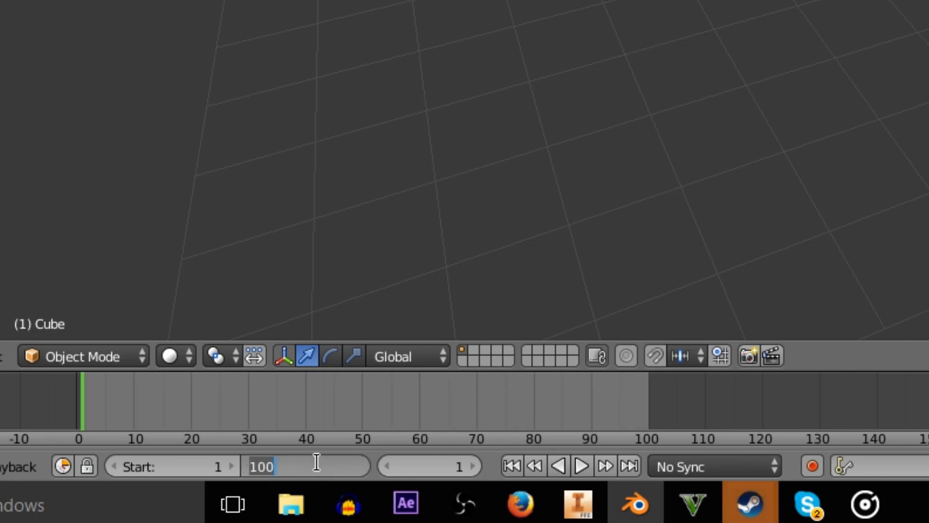
{"action": "type", "text": "+"}
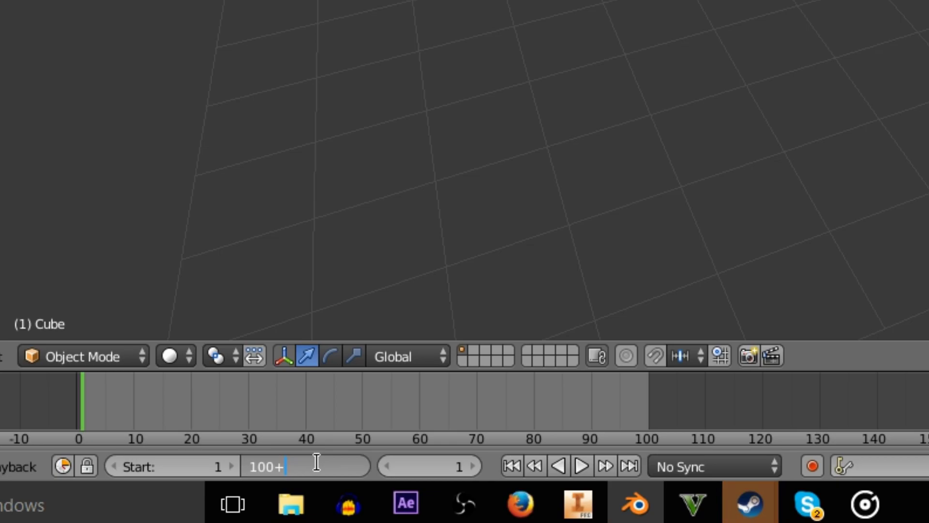
{"action": "type", "text": "3+6+61+"}
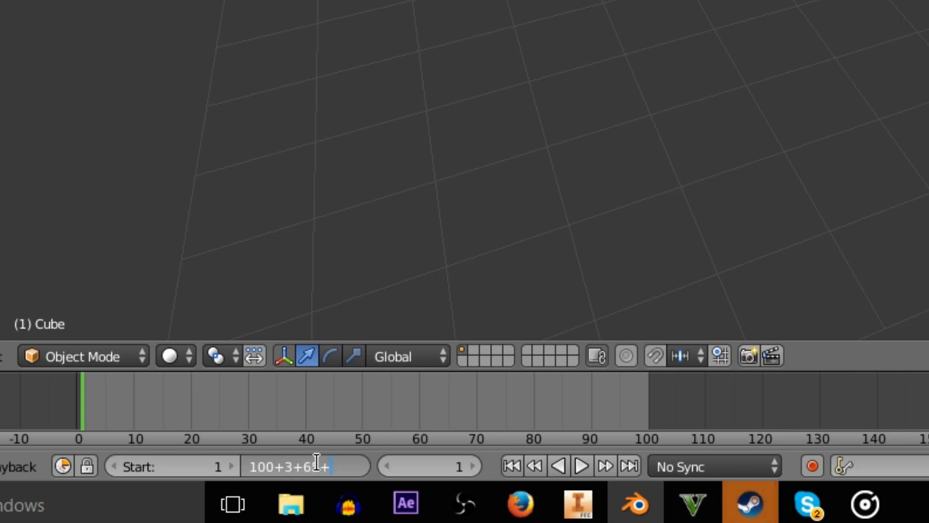
{"action": "type", "text": "34+4"}
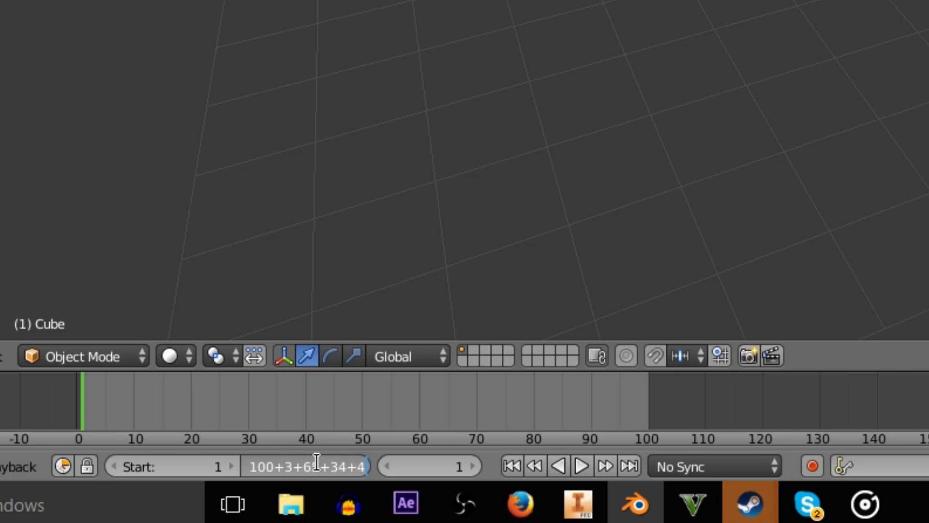
{"action": "key", "text": "Return"}
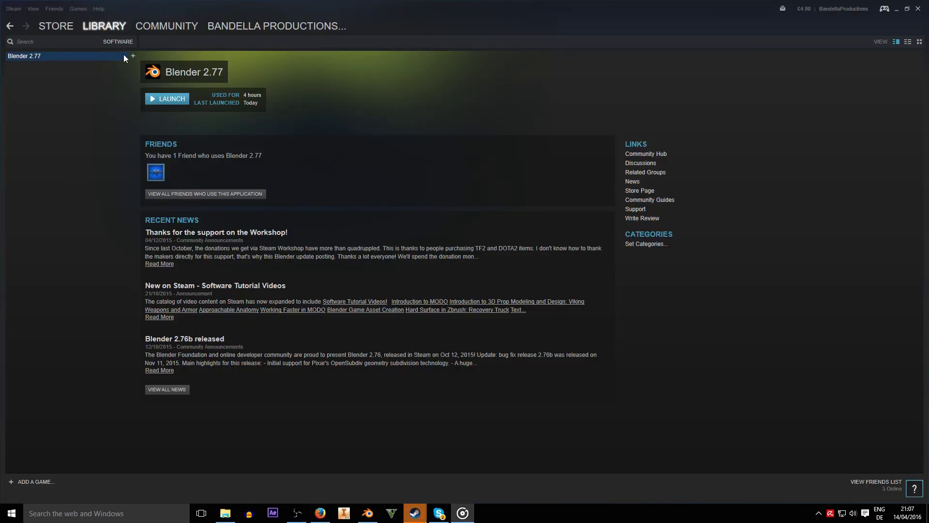
In Steam, view the profile's activity page and the Community page, and highlight Blender 2.77 among the recently played games.
{"action": "left_click", "coordinate": [239, 26]}
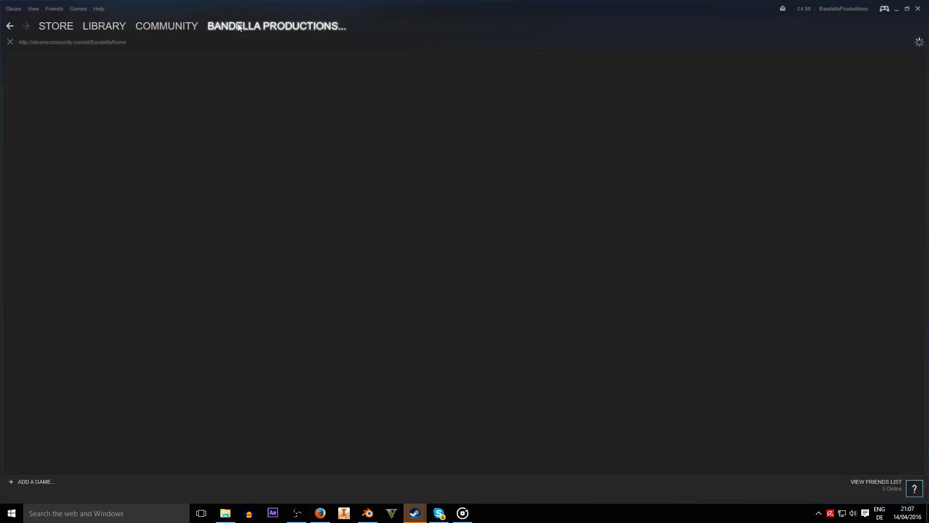
{"action": "mouse_move", "coordinate": [246, 23]}
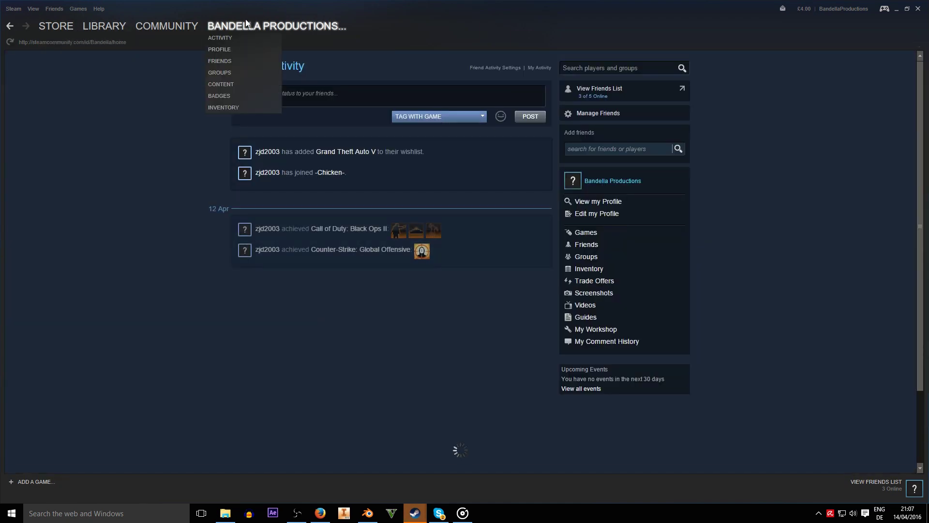
{"action": "left_click", "coordinate": [165, 28]}
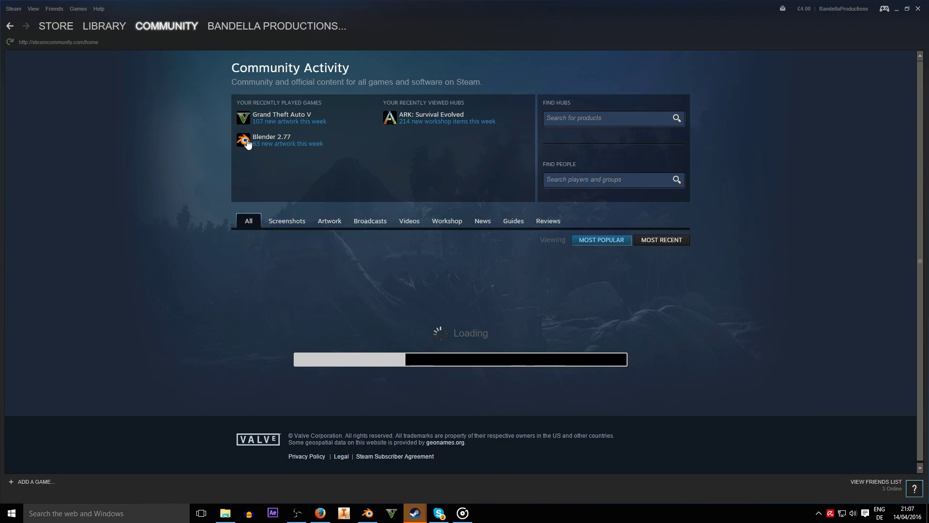
{"action": "left_click_drag", "start_coordinate": [320, 144], "coordinate": [246, 144]}
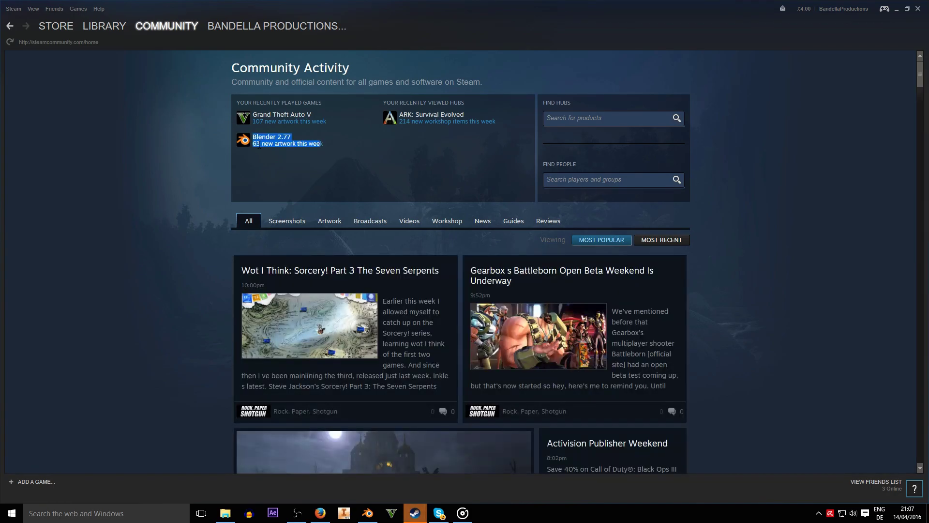
{"action": "left_click", "coordinate": [361, 152]}
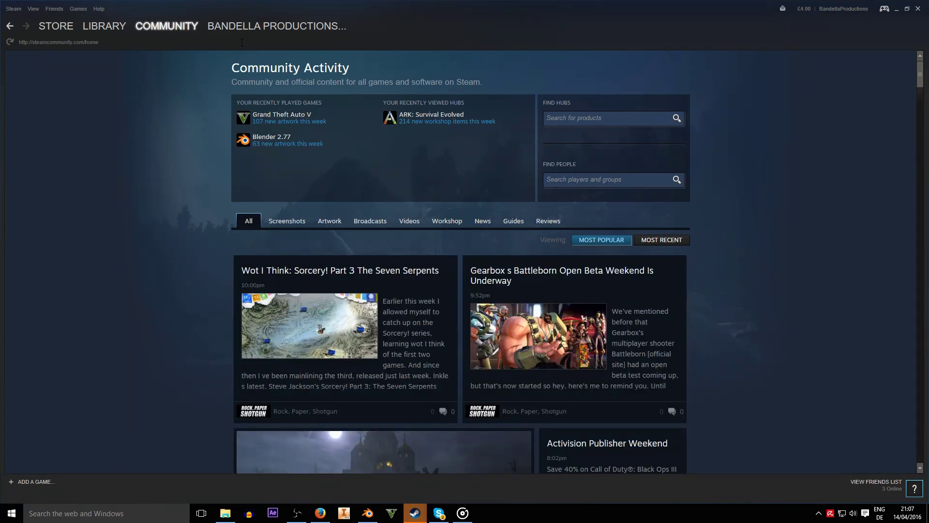
Launch Blender 2.77 from the Steam library and open the recent file picky2.blend.
{"action": "left_click", "coordinate": [105, 26]}
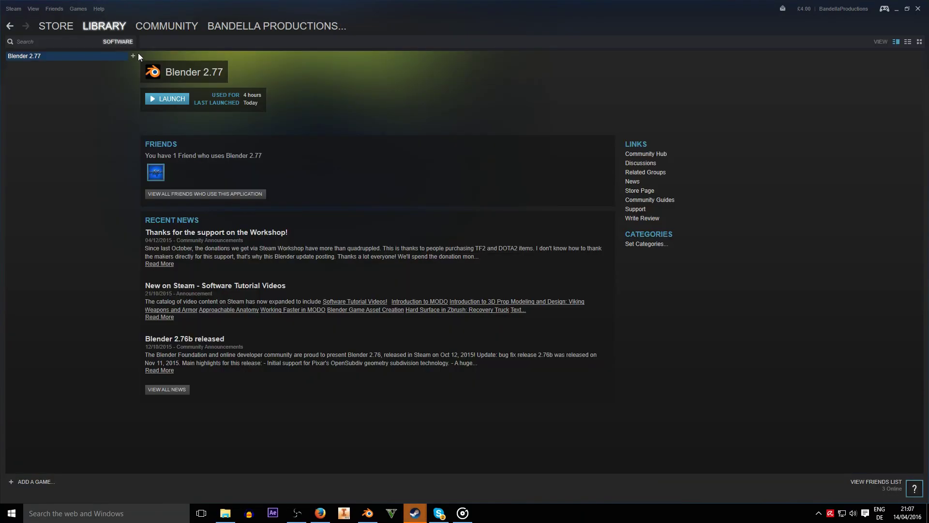
{"action": "left_click", "coordinate": [169, 99]}
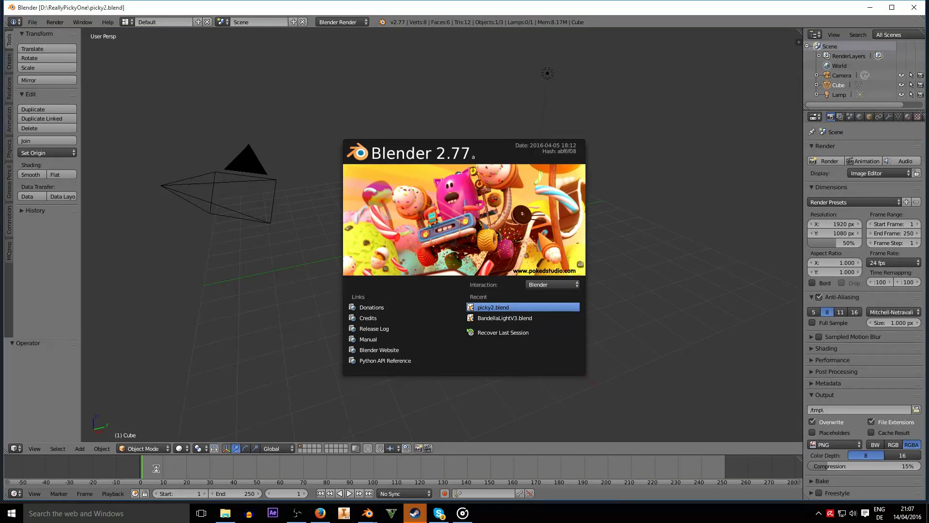
Play the picky2.blend animation, scrub it to frame 107, and quit Blender.
{"action": "key", "text": "alt+a"}
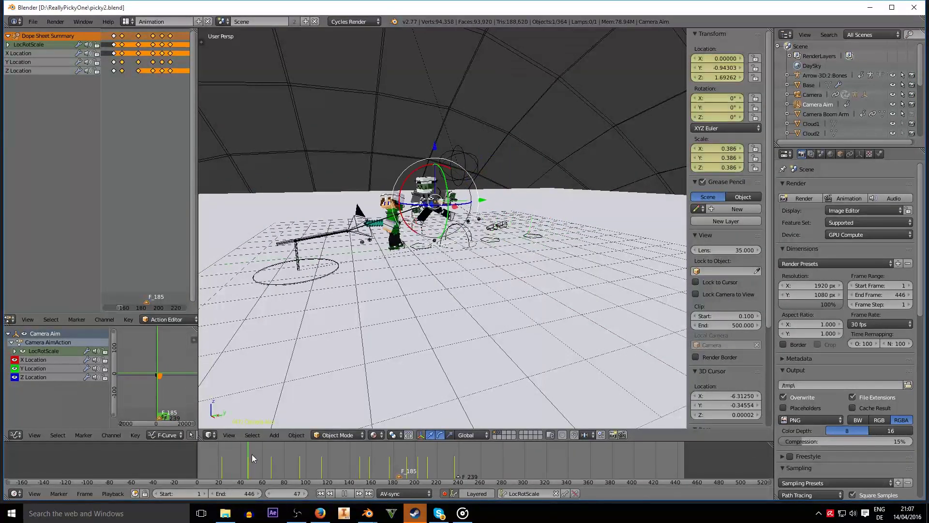
{"action": "left_click_drag", "start_coordinate": [252, 454], "coordinate": [314, 452]}
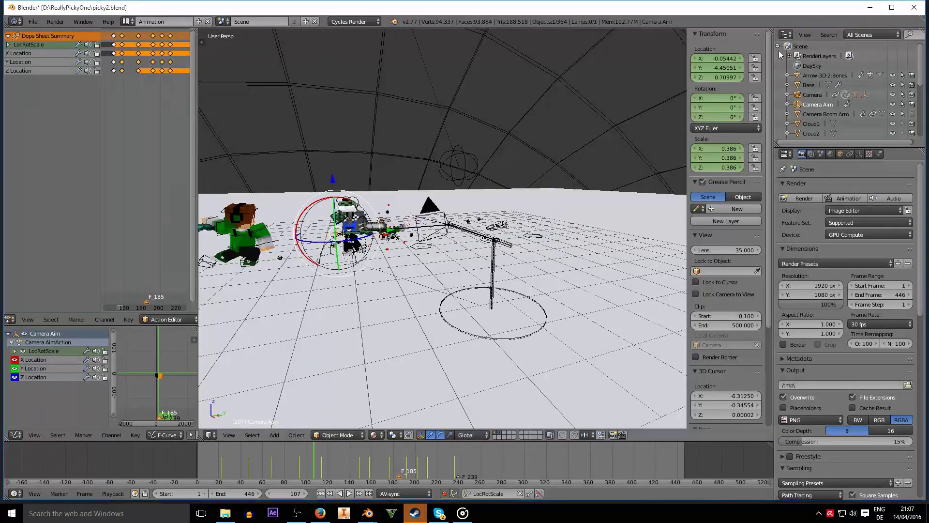
{"action": "left_click", "coordinate": [914, 7]}
{"action": "left_click", "coordinate": [460, 291]}
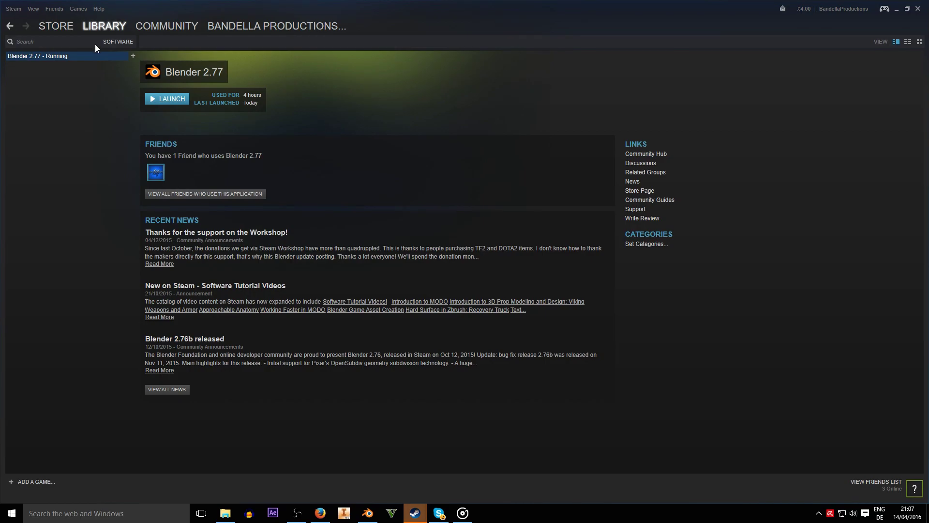
Go to the Steam store's Explore page and search for Blender.
{"action": "mouse_move", "coordinate": [47, 23]}
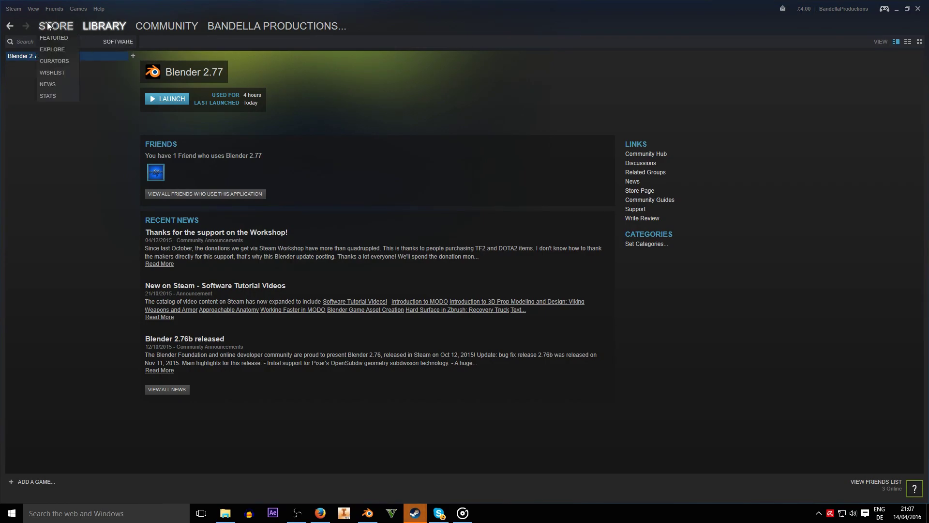
{"action": "left_click", "coordinate": [53, 49]}
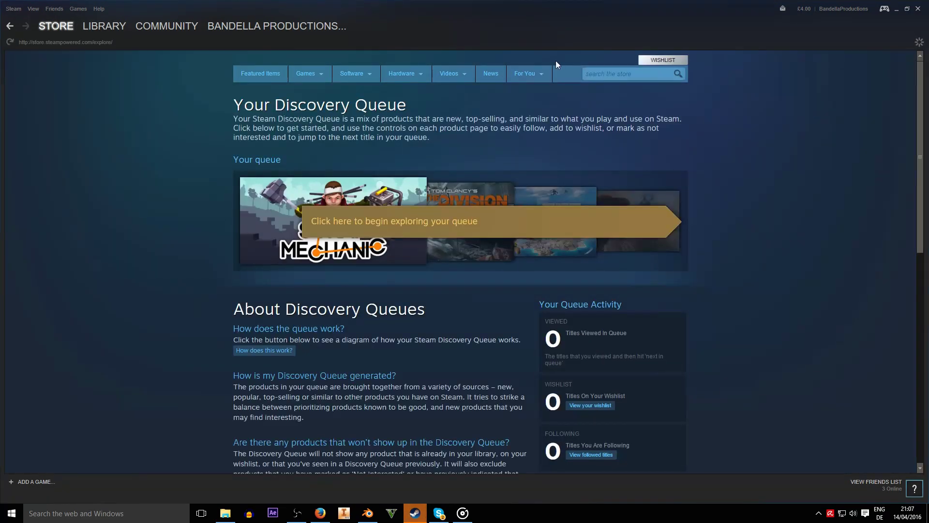
{"action": "left_click", "coordinate": [618, 77]}
{"action": "type", "text": "Bl"}
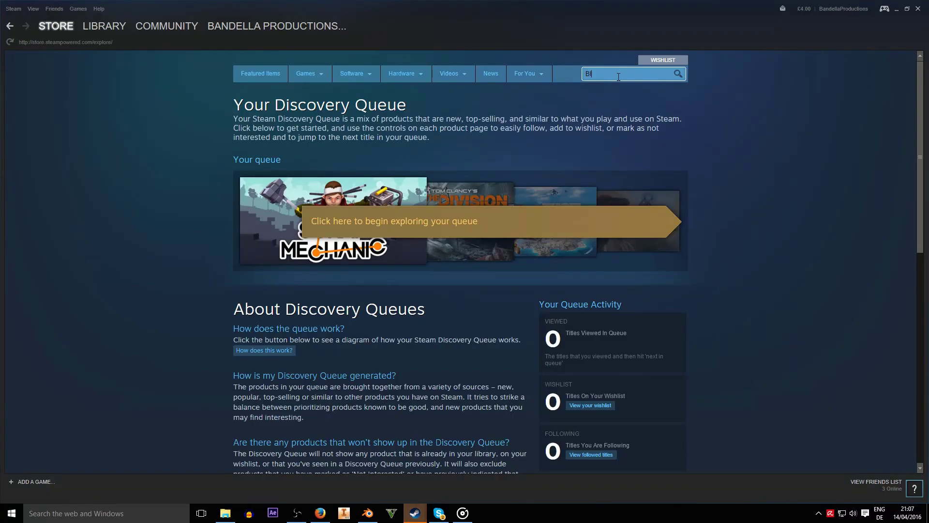
{"action": "type", "text": "ender"}
{"action": "key", "text": "Return"}
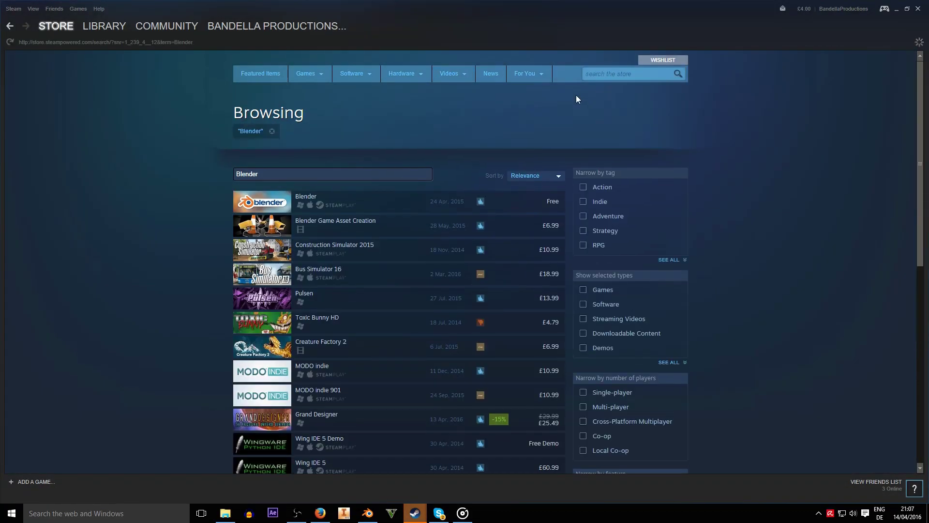
Open Blender's store page from the search results and look through its description and library status.
{"action": "left_click", "coordinate": [278, 203]}
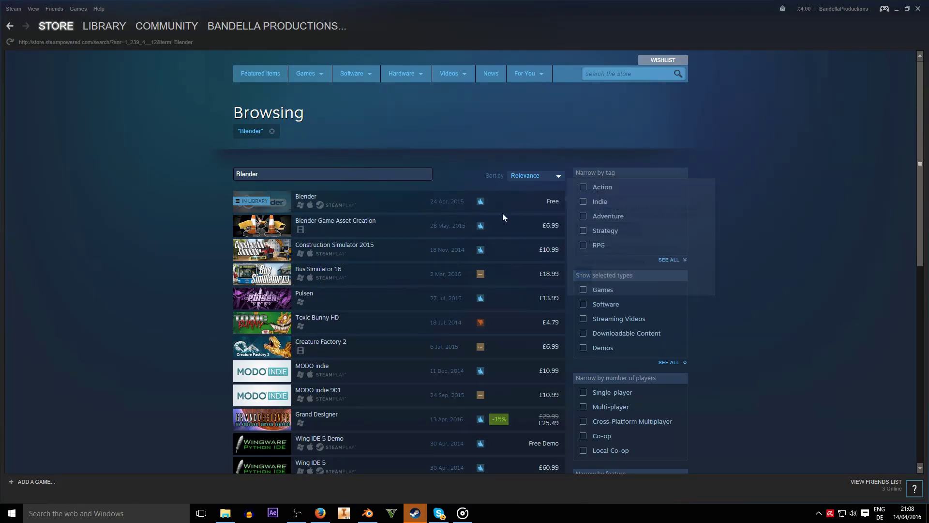
{"action": "scroll", "coordinate": [537, 220], "scroll_direction": "down", "scroll_amount": 3}
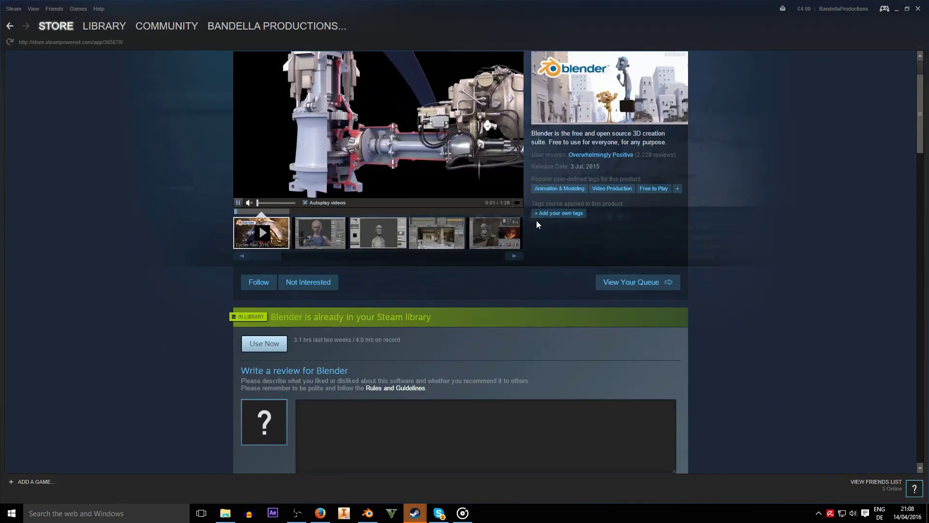
{"action": "scroll", "coordinate": [538, 222], "scroll_direction": "down", "scroll_amount": 5}
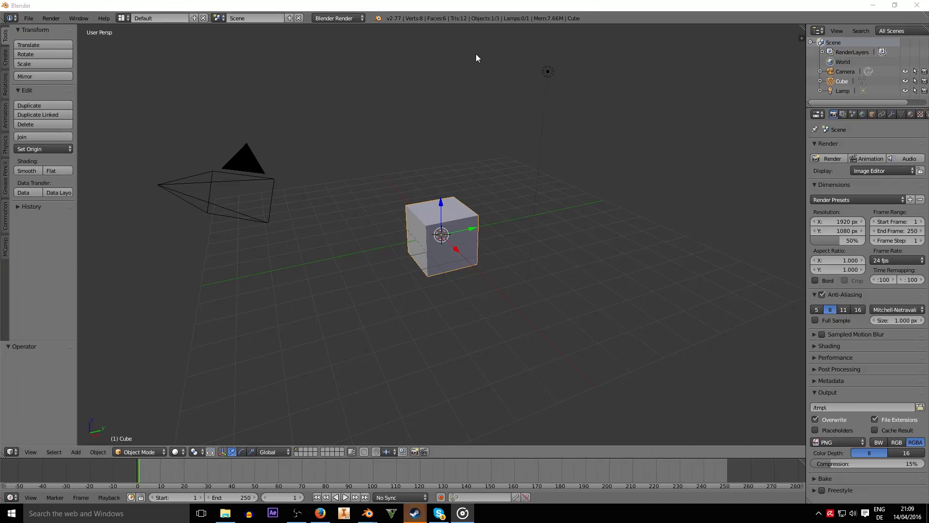
In Blender's default cube scene, switch the render engine to Cycles Render.
{"action": "scroll", "coordinate": [546, 146], "scroll_direction": "down", "scroll_amount": 2}
{"action": "scroll", "coordinate": [511, 217], "scroll_direction": "up", "scroll_amount": 3}
{"action": "scroll", "coordinate": [513, 213], "scroll_direction": "down", "scroll_amount": 1}
{"action": "left_click", "coordinate": [351, 20]}
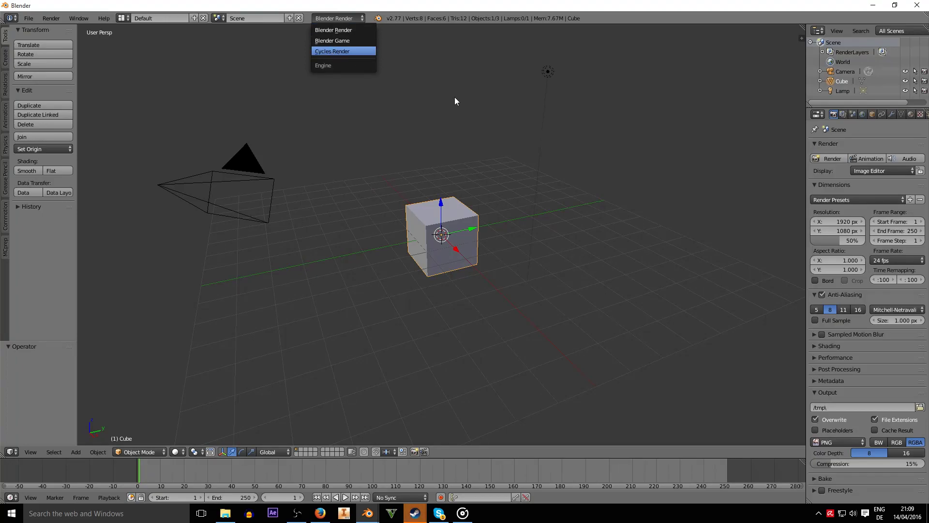
{"action": "left_click", "coordinate": [358, 52]}
{"action": "scroll", "coordinate": [841, 310], "scroll_direction": "down", "scroll_amount": 3}
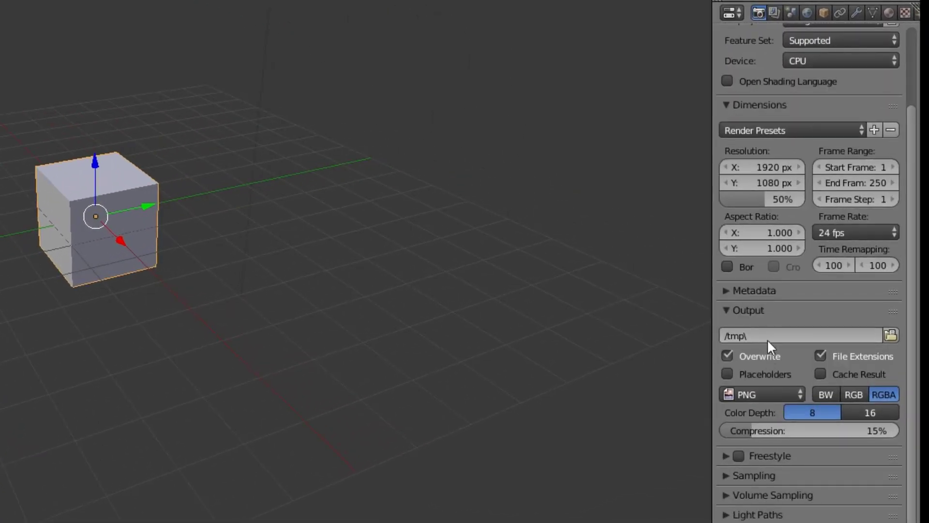
Raise the render resolution percentage to 100% in the render dimensions settings.
{"action": "scroll", "coordinate": [849, 210], "scroll_direction": "up", "scroll_amount": 1}
{"action": "scroll", "coordinate": [794, 174], "scroll_direction": "up", "scroll_amount": 3}
{"action": "left_click_drag", "start_coordinate": [756, 291], "coordinate": [806, 289]}
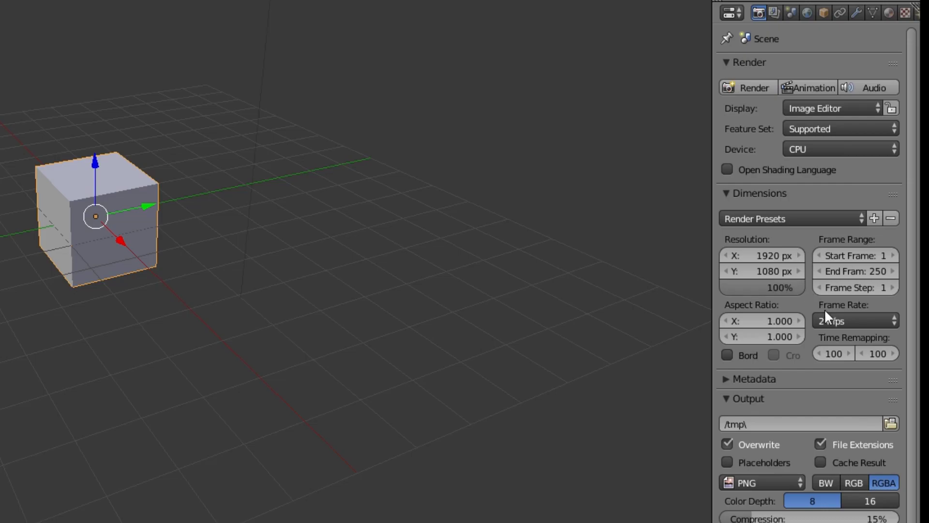
Expand the Light Paths and Sampling render settings and look through their options.
{"action": "scroll", "coordinate": [818, 412], "scroll_direction": "down", "scroll_amount": 3}
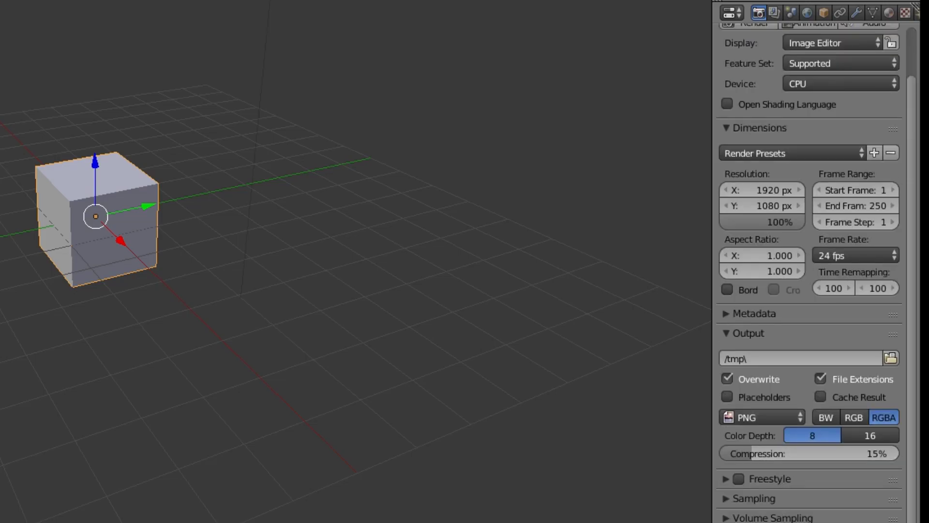
{"action": "scroll", "coordinate": [748, 454], "scroll_direction": "down", "scroll_amount": 2}
{"action": "left_click", "coordinate": [765, 445]}
{"action": "scroll", "coordinate": [772, 437], "scroll_direction": "down", "scroll_amount": 3}
{"action": "scroll", "coordinate": [774, 440], "scroll_direction": "up", "scroll_amount": 4}
{"action": "scroll", "coordinate": [784, 461], "scroll_direction": "down", "scroll_amount": 4}
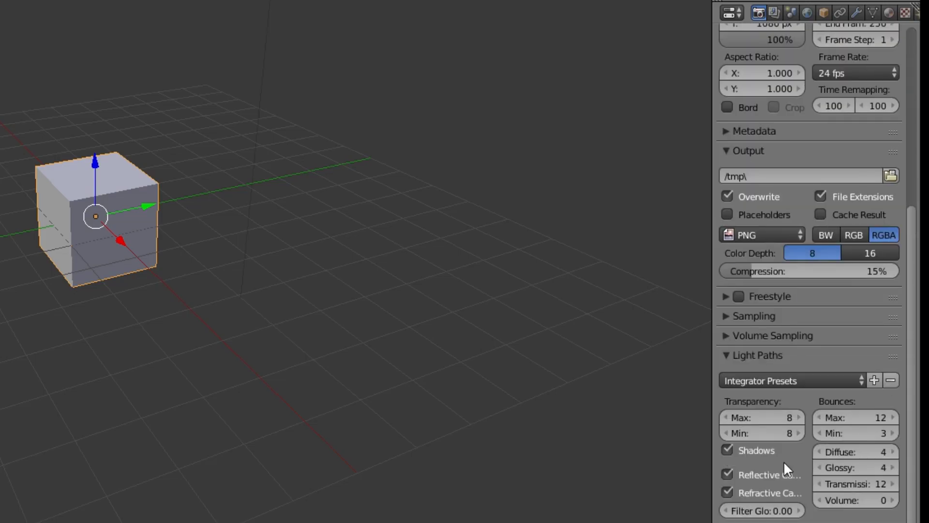
{"action": "left_click", "coordinate": [792, 492]}
{"action": "left_click", "coordinate": [789, 317]}
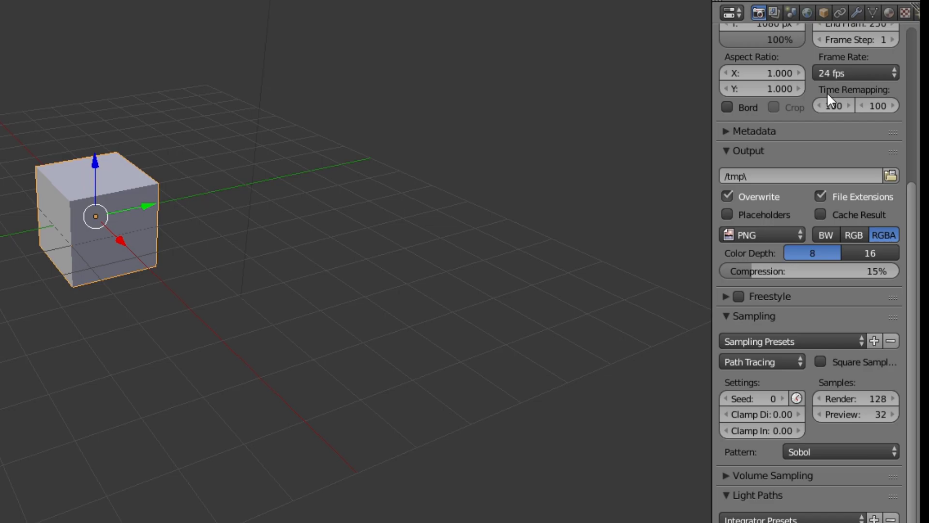
{"action": "scroll", "coordinate": [827, 92], "scroll_direction": "up", "scroll_amount": 8}
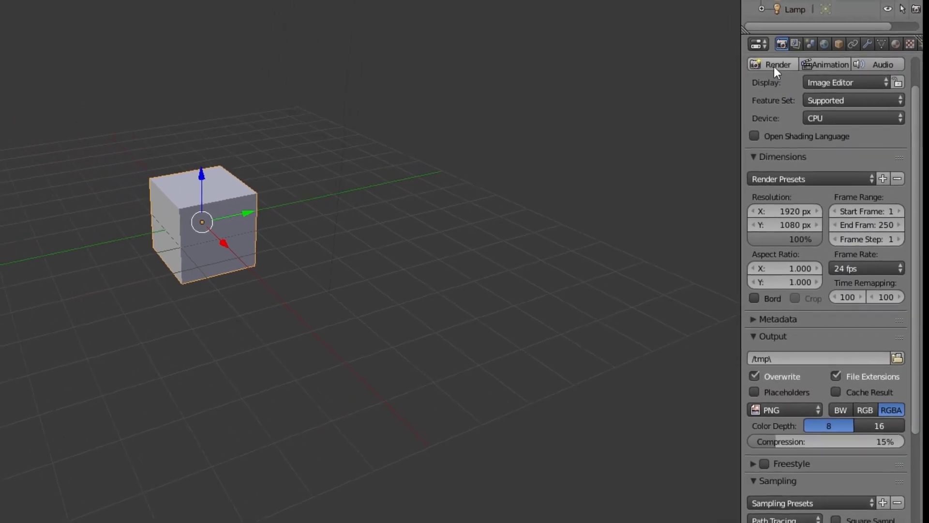
{"action": "left_click", "coordinate": [774, 64]}
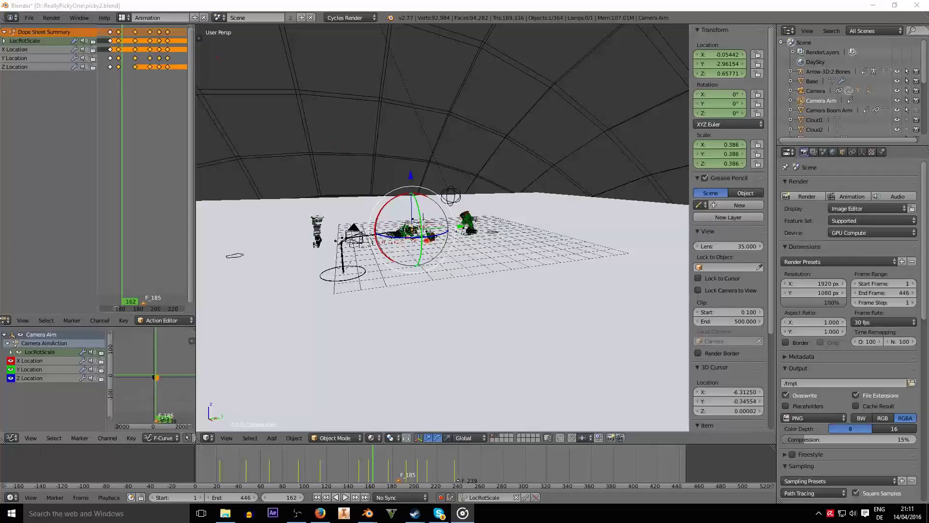
In picky2.blend, scrub the timeline back to an earlier frame and play a short stretch of the animation.
{"action": "key", "text": "alt+a"}
{"action": "left_click_drag", "start_coordinate": [333, 459], "coordinate": [233, 474]}
{"action": "key", "text": "alt+a"}
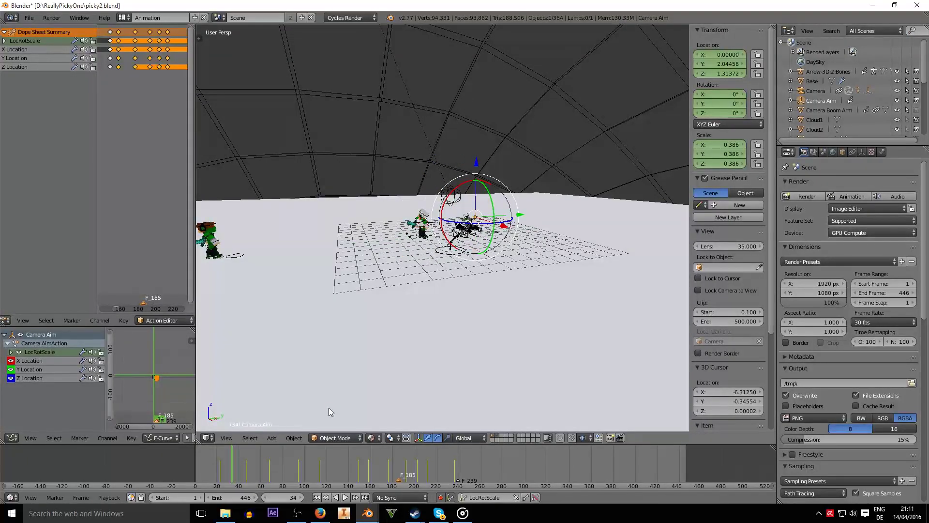
View the scene through the camera and play the animation from the first frame to check its playback speed.
{"action": "key", "text": "KP_0"}
{"action": "left_click", "coordinate": [317, 497]}
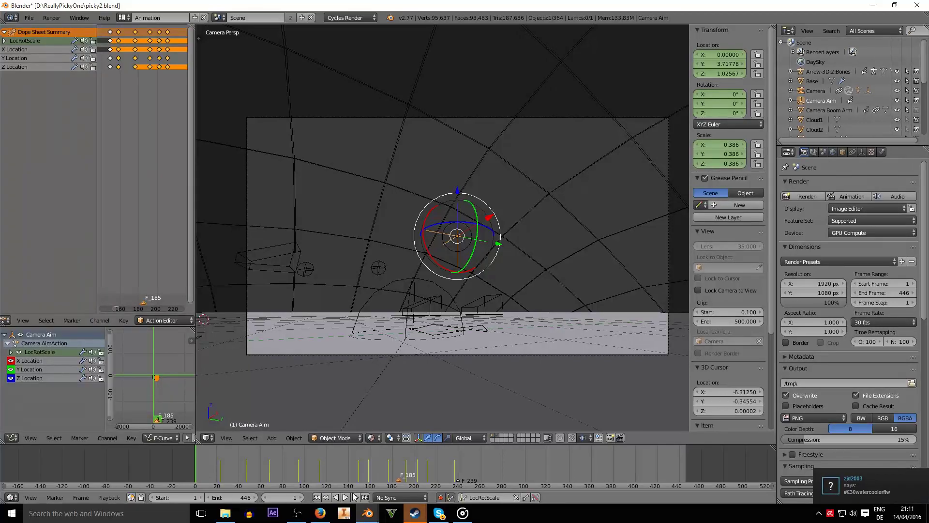
{"action": "left_click", "coordinate": [347, 498]}
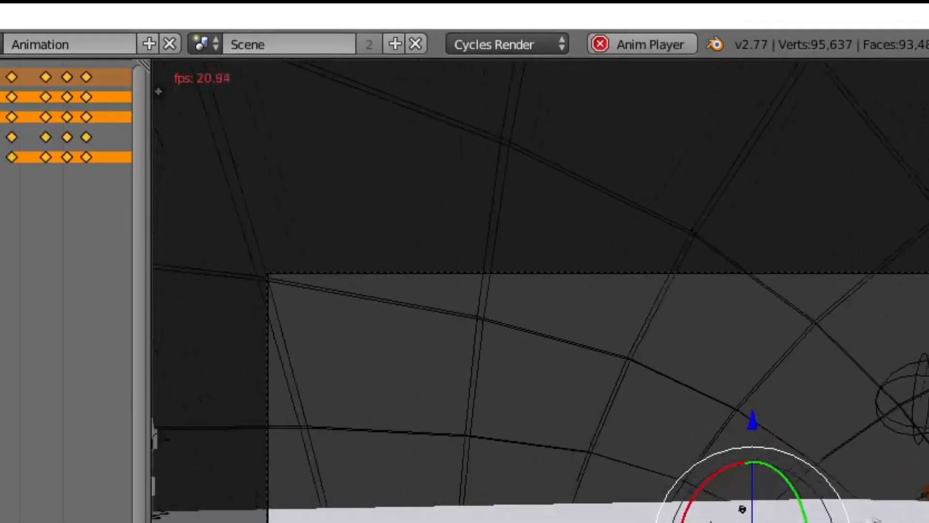
{"action": "key", "text": "Escape"}
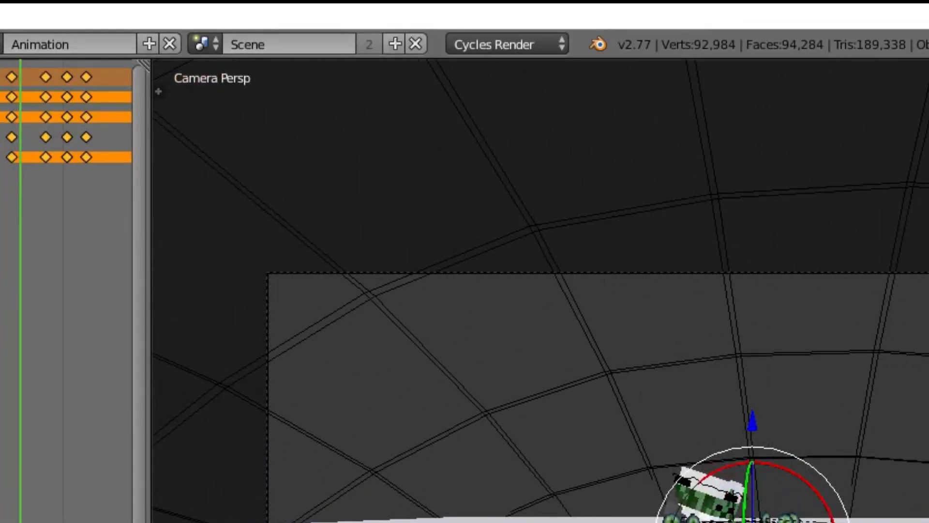
{"action": "key", "text": "alt+a"}
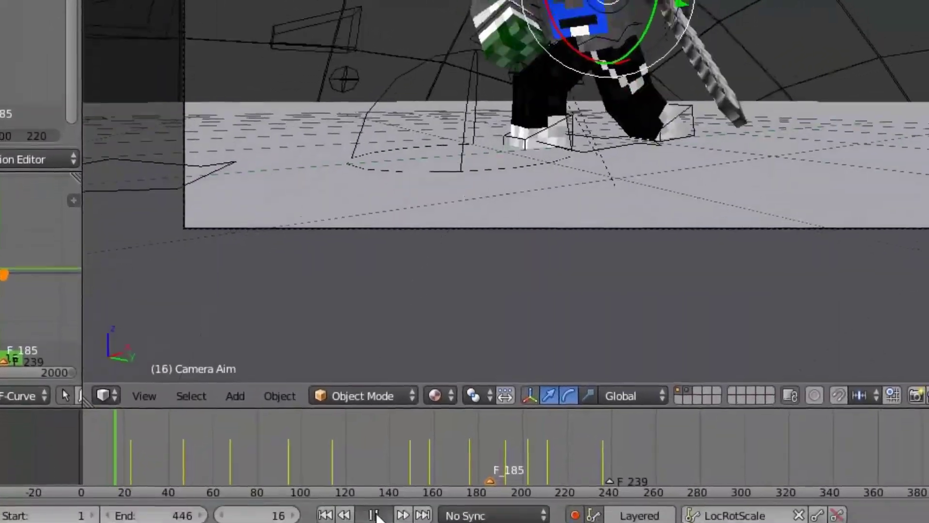
{"action": "left_click", "coordinate": [376, 514]}
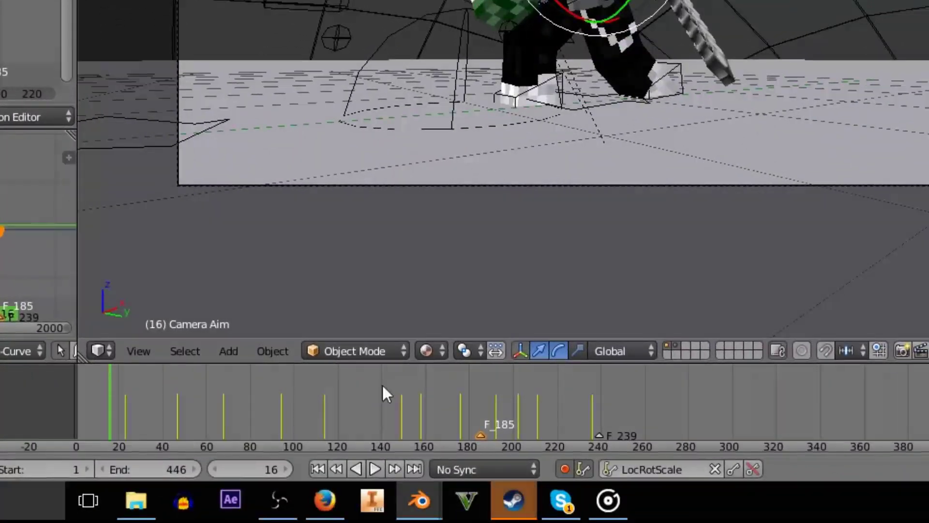
Set the timeline's sync mode to AV-sync.
{"action": "left_click", "coordinate": [455, 470]}
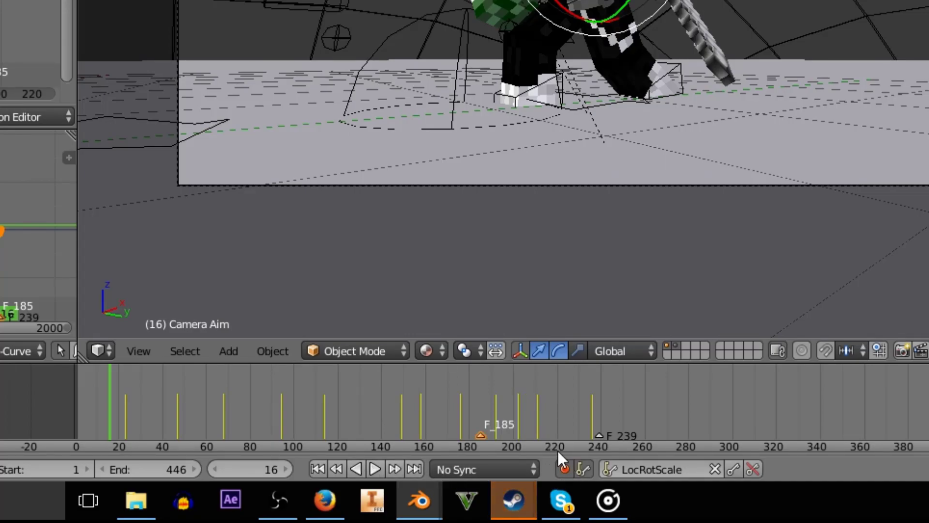
{"action": "left_click", "coordinate": [496, 468]}
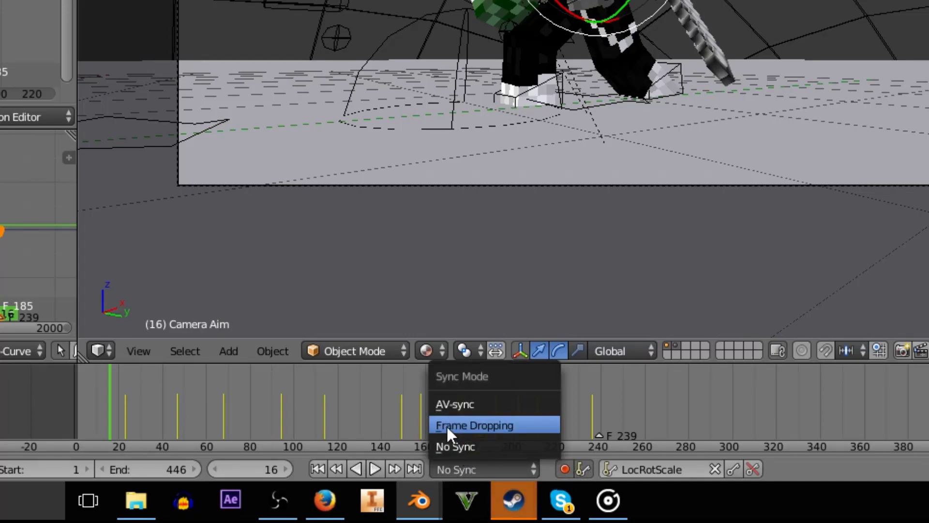
{"action": "left_click", "coordinate": [444, 400]}
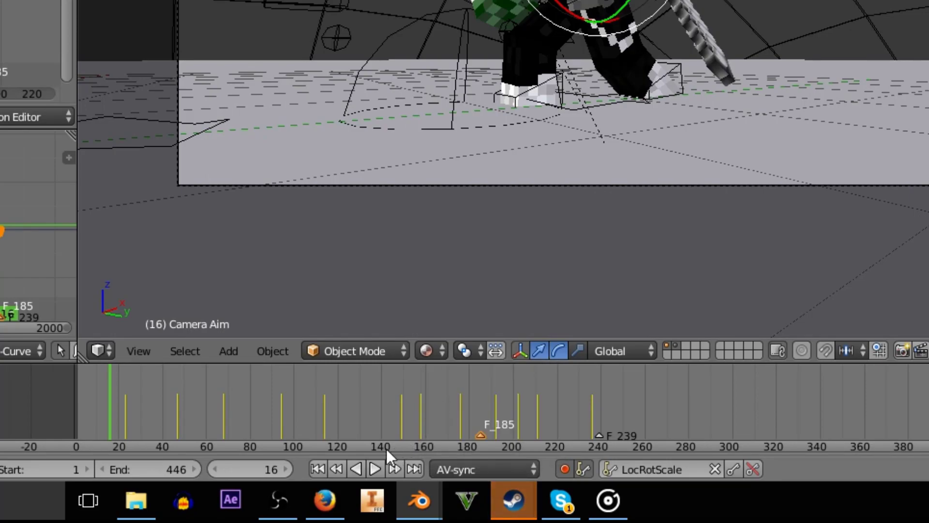
Play the animation from the first frame, stop it, and scrub the timeline to frame 242.
{"action": "left_click", "coordinate": [318, 469]}
{"action": "left_click", "coordinate": [375, 466]}
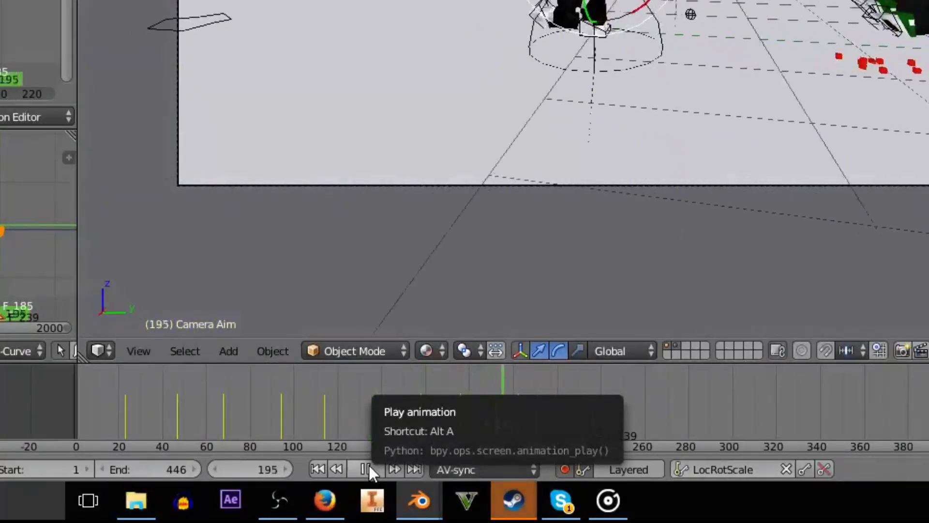
{"action": "left_click", "coordinate": [363, 468]}
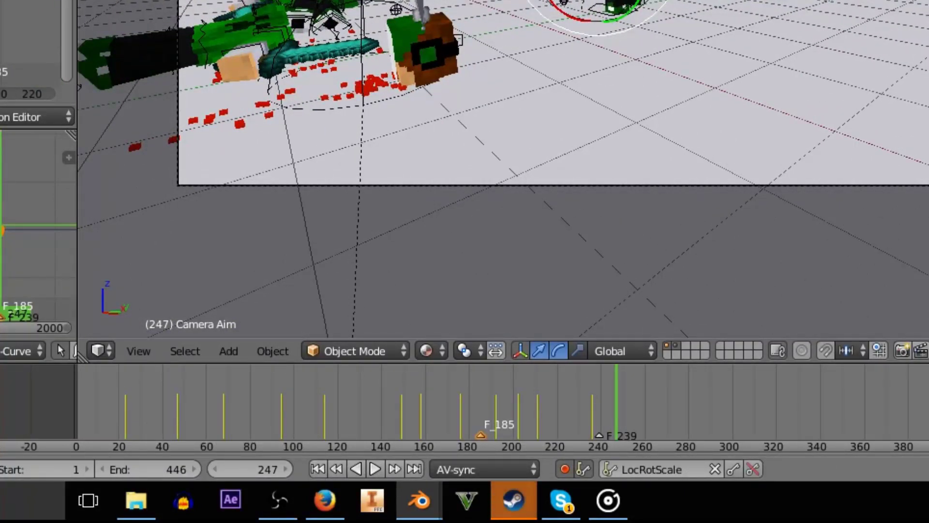
{"action": "left_click_drag", "start_coordinate": [333, 452], "coordinate": [606, 384]}
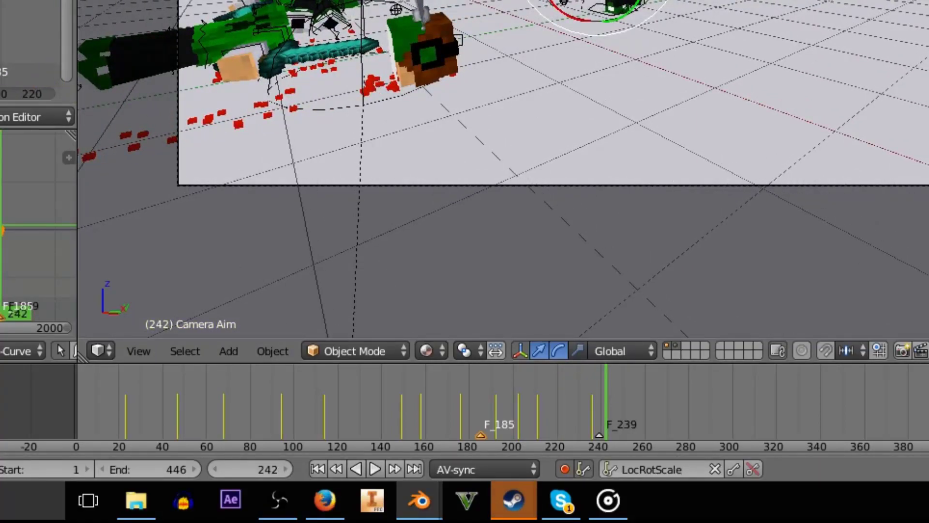
Switch the screen layout to Default and look through the camera.
{"action": "key", "text": "alt+Tab"}
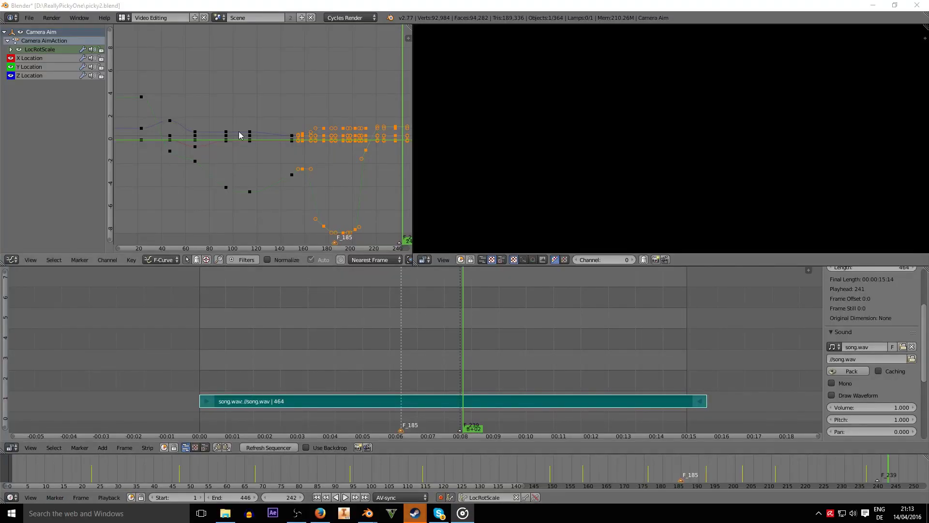
{"action": "left_click", "coordinate": [123, 17]}
{"action": "left_click", "coordinate": [140, 60]}
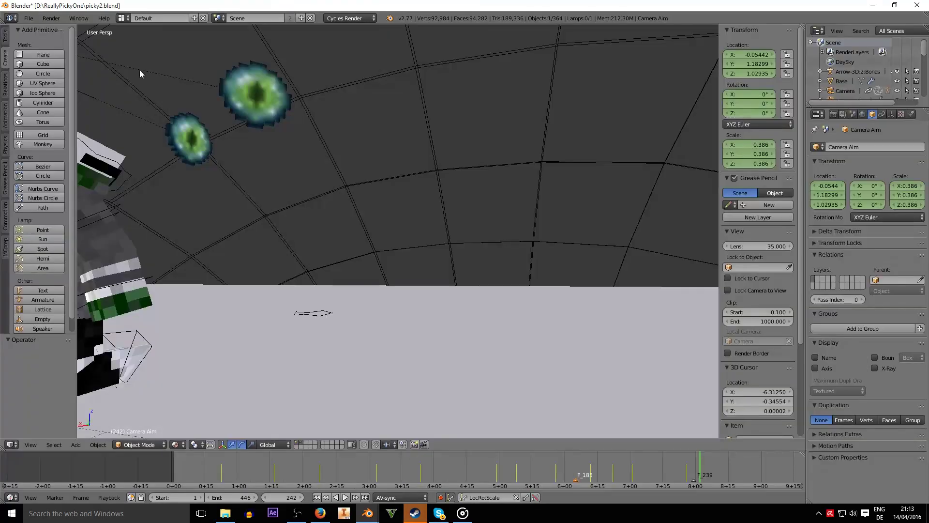
{"action": "middle_click_drag", "start_coordinate": [331, 237], "coordinate": [463, 280]}
{"action": "key", "text": "KP_0"}
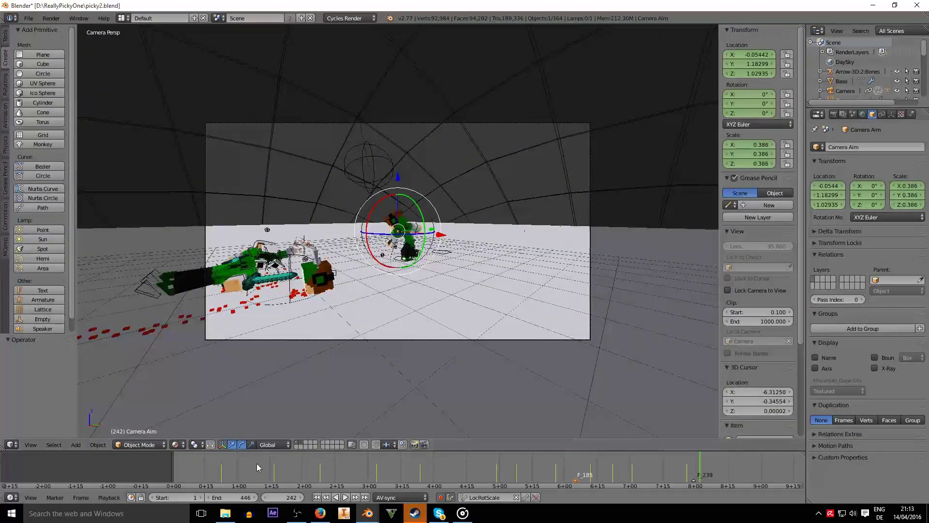
Jump to an earlier frame in the timeline, play the animation briefly, and stop it at frame 59.
{"action": "left_click", "coordinate": [257, 466]}
{"action": "key", "text": "alt+a"}
{"action": "key", "text": "alt+a"}
{"action": "scroll", "coordinate": [387, 466], "scroll_direction": "down", "scroll_amount": 12}
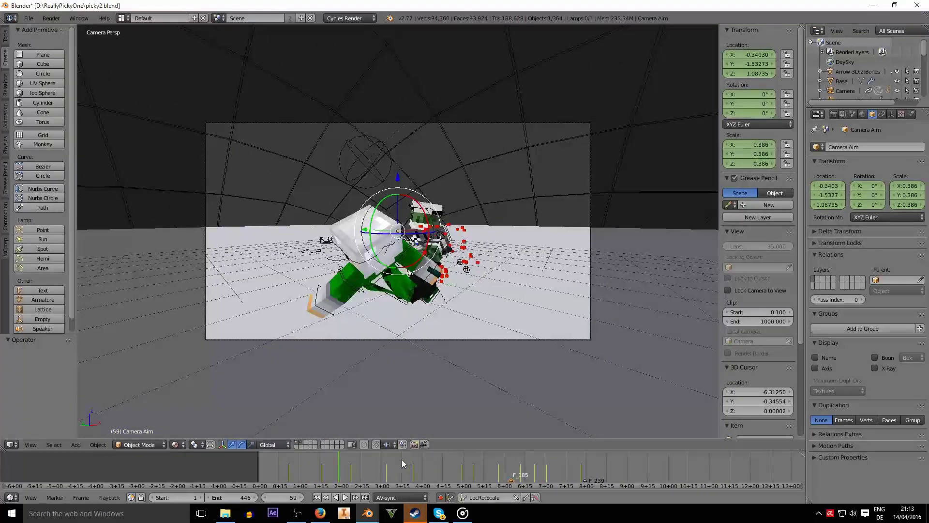
{"action": "middle_click_drag", "start_coordinate": [437, 464], "coordinate": [328, 465]}
Play the animation from about the one-second mark and stop it at frame 200.
{"action": "left_click", "coordinate": [111, 498]}
{"action": "left_click", "coordinate": [111, 497]}
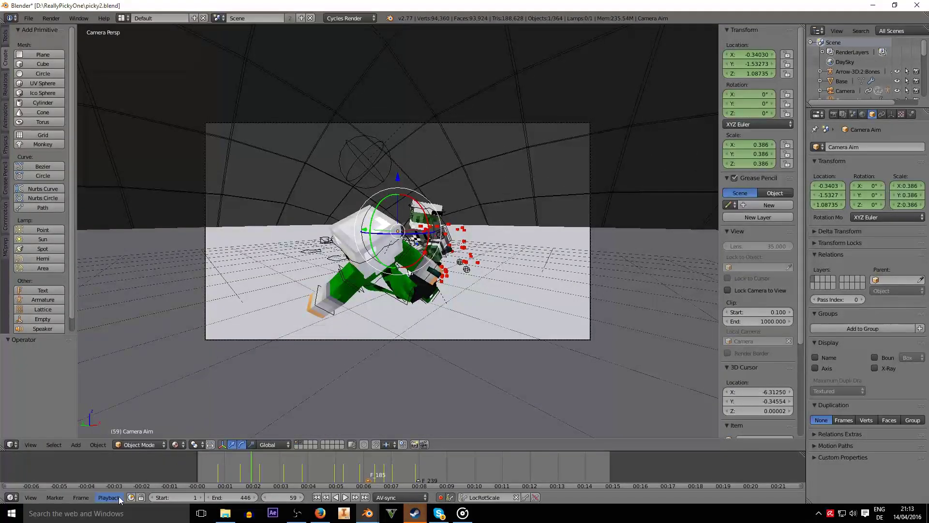
{"action": "scroll", "coordinate": [394, 303], "scroll_direction": "down", "scroll_amount": 2}
{"action": "scroll", "coordinate": [393, 303], "scroll_direction": "up", "scroll_amount": 2}
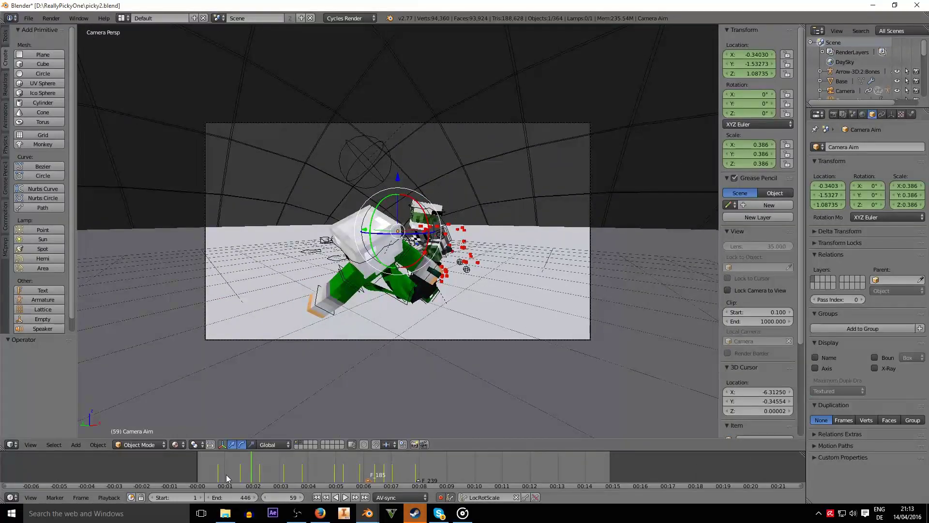
{"action": "left_click", "coordinate": [228, 474]}
{"action": "key", "text": "alt+a"}
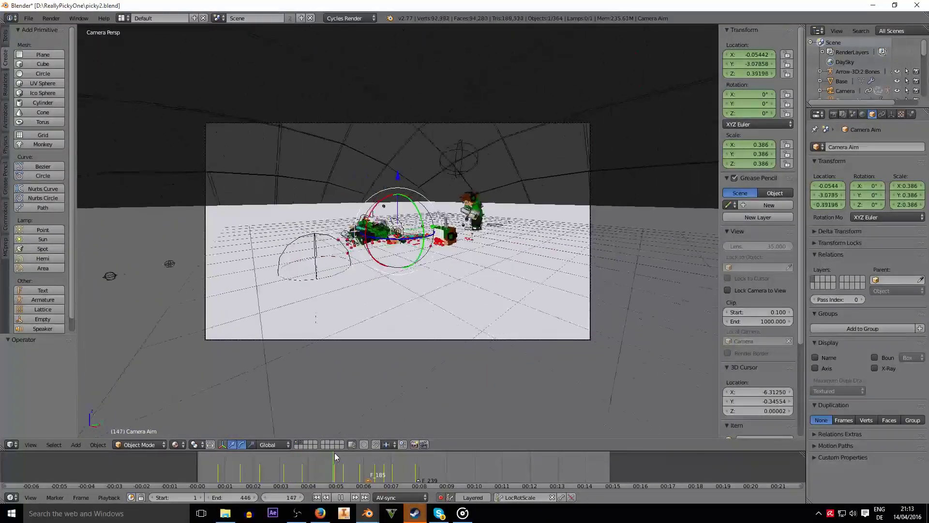
{"action": "key", "text": "alt+a"}
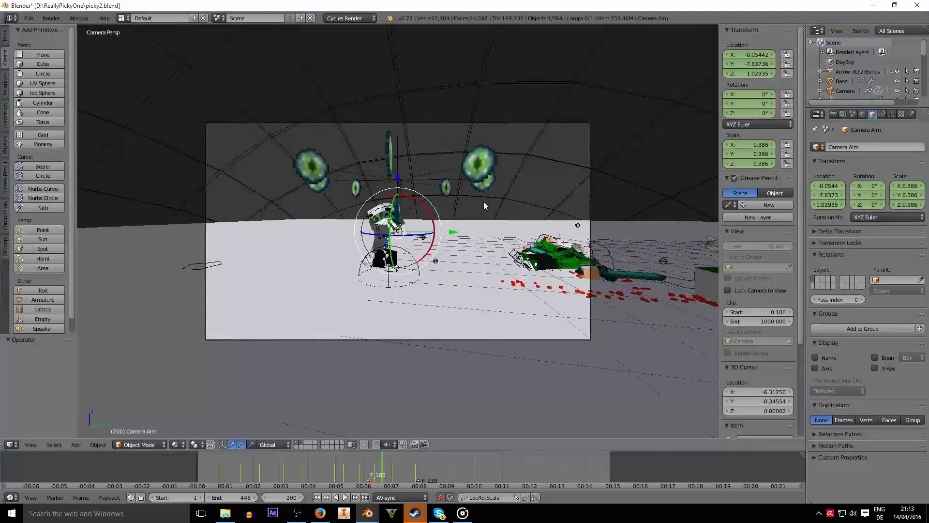
Switch the screen layout to Video Editing to show the song.wav strip in the sequencer.
{"action": "left_click", "coordinate": [122, 18]}
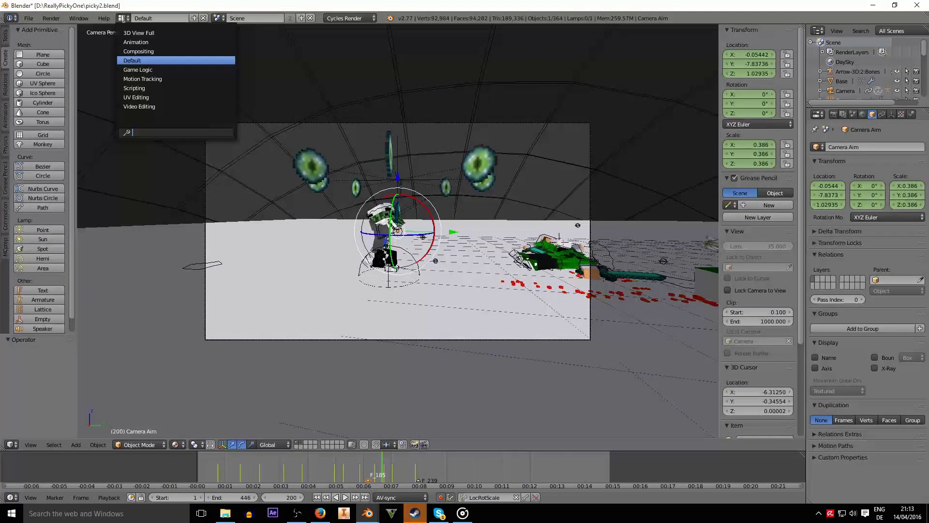
{"action": "left_click", "coordinate": [135, 104]}
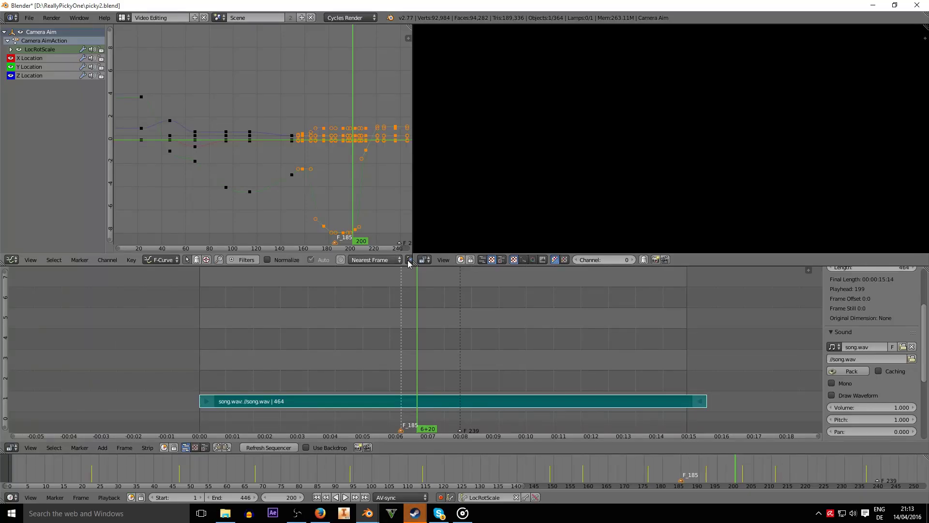
{"action": "scroll", "coordinate": [413, 319], "scroll_direction": "down", "scroll_amount": 3}
Open the file browser for adding a sound strip and leave it without adding a file.
{"action": "left_click", "coordinate": [102, 447]}
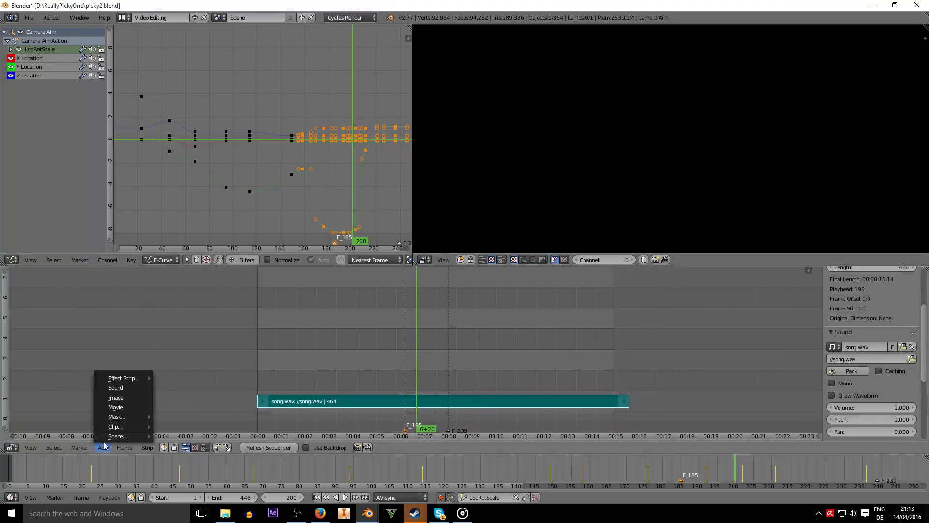
{"action": "left_click", "coordinate": [109, 388]}
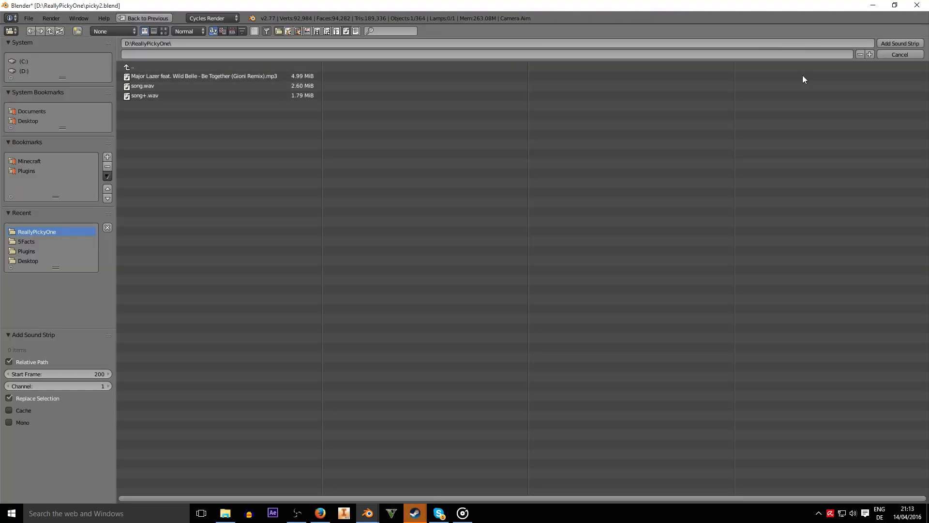
{"action": "left_click", "coordinate": [899, 55]}
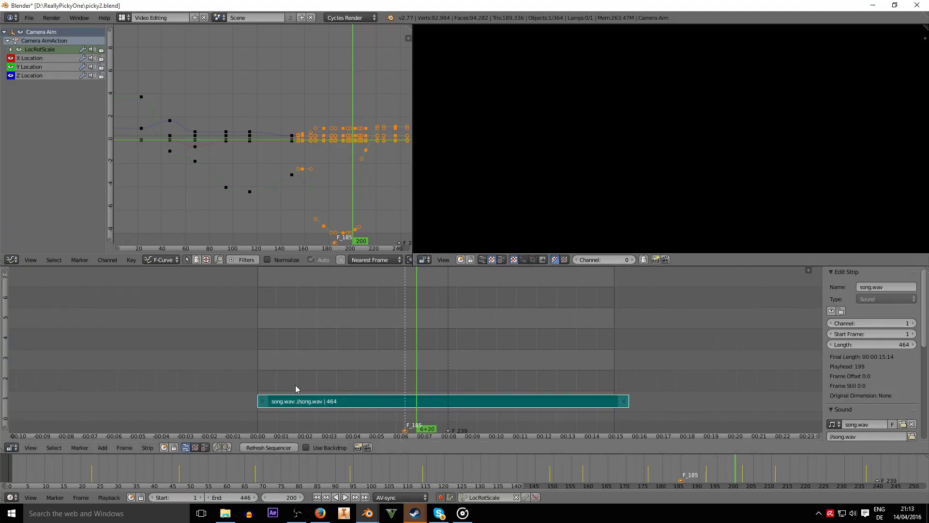
Select the song.wav strip in the sequencer and enable Draw Waveform in its sound properties.
{"action": "scroll", "coordinate": [424, 392], "scroll_direction": "down", "scroll_amount": 2}
{"action": "scroll", "coordinate": [357, 380], "scroll_direction": "up", "scroll_amount": 3}
{"action": "middle_click_drag", "start_coordinate": [359, 377], "coordinate": [362, 376]}
{"action": "key", "text": "a"}
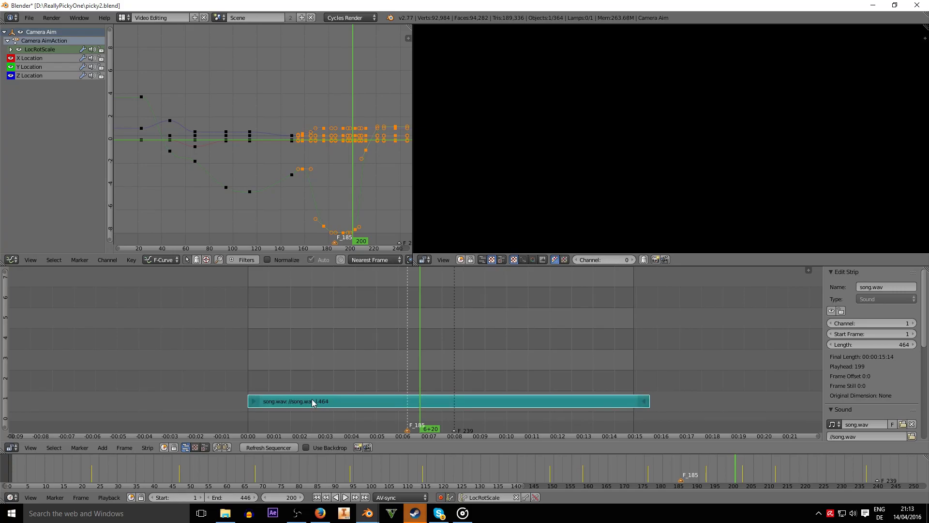
{"action": "right_click", "coordinate": [317, 399]}
{"action": "key", "text": "n"}
{"action": "key", "text": "n"}
{"action": "key", "text": "n"}
{"action": "key", "text": "n"}
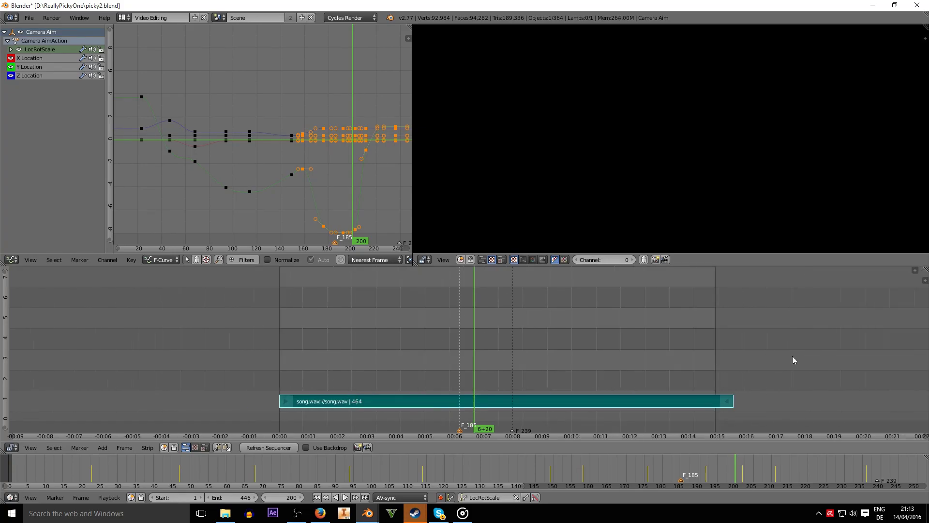
{"action": "scroll", "coordinate": [853, 360], "scroll_direction": "down", "scroll_amount": 5}
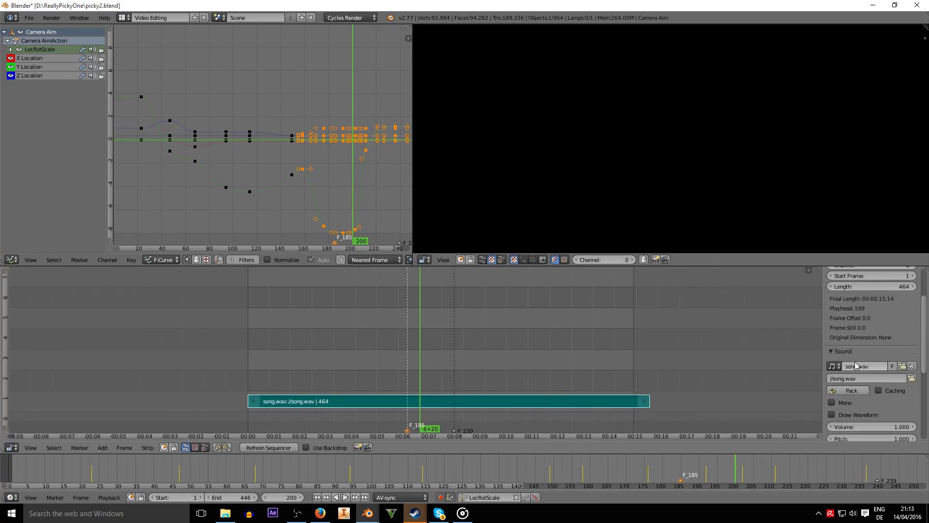
{"action": "left_click", "coordinate": [840, 375]}
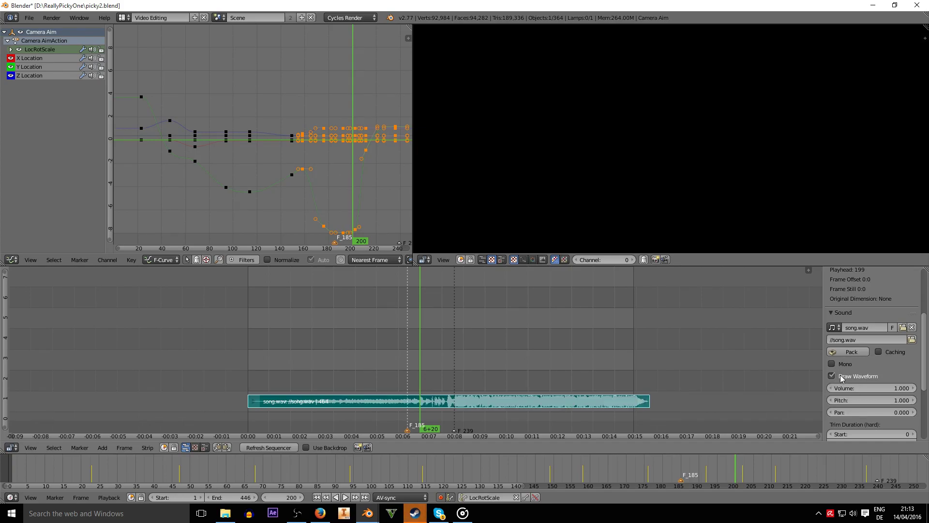
{"action": "scroll", "coordinate": [505, 386], "scroll_direction": "up", "scroll_amount": 3}
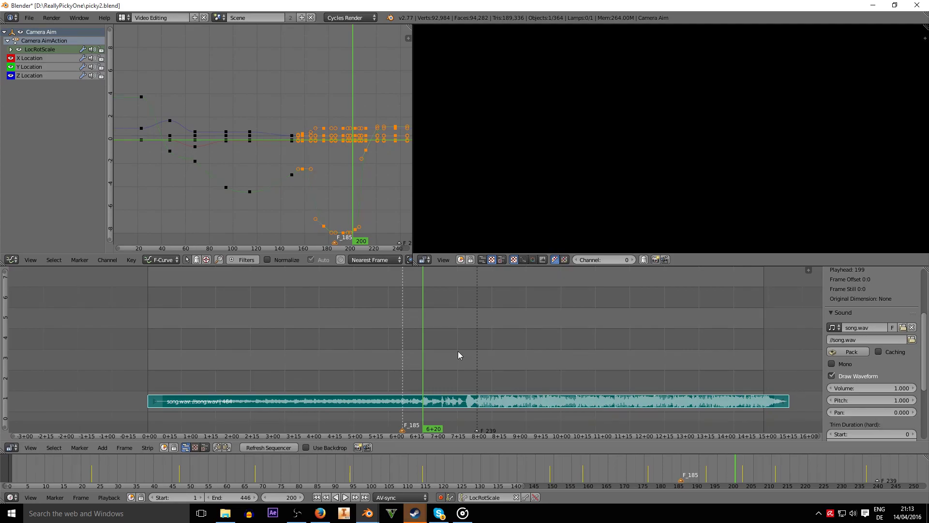
Inspect the song.wav waveform up close and scrub the playhead to the marker at frame 239.
{"action": "scroll", "coordinate": [440, 359], "scroll_direction": "down", "scroll_amount": 6, "text": "ctrl"}
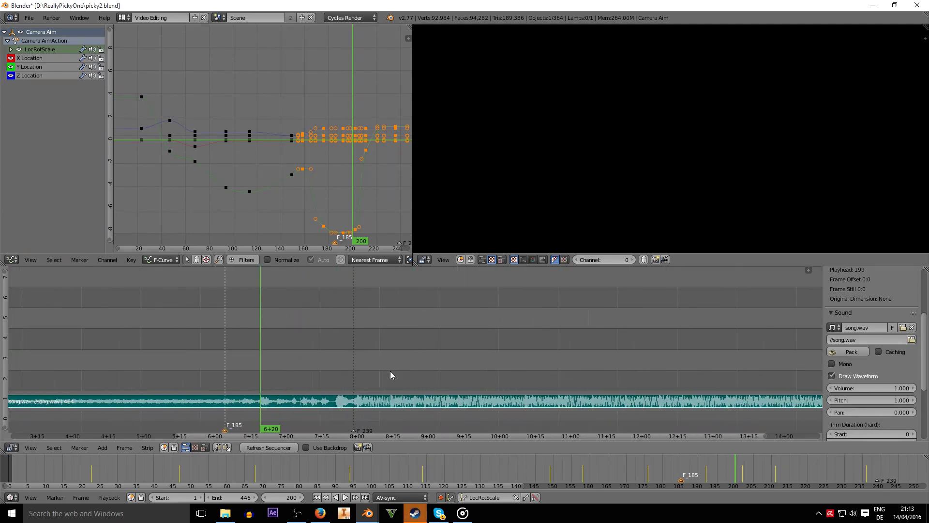
{"action": "scroll", "coordinate": [391, 375], "scroll_direction": "down", "scroll_amount": 3}
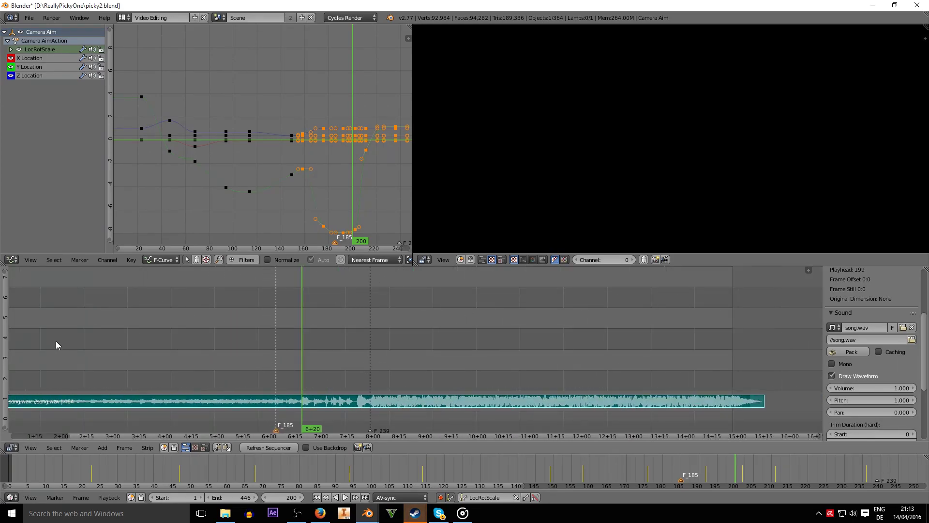
{"action": "scroll", "coordinate": [153, 329], "scroll_direction": "down", "scroll_amount": 1}
{"action": "scroll", "coordinate": [153, 328], "scroll_direction": "up", "scroll_amount": 1}
{"action": "scroll", "coordinate": [243, 359], "scroll_direction": "up", "scroll_amount": 1}
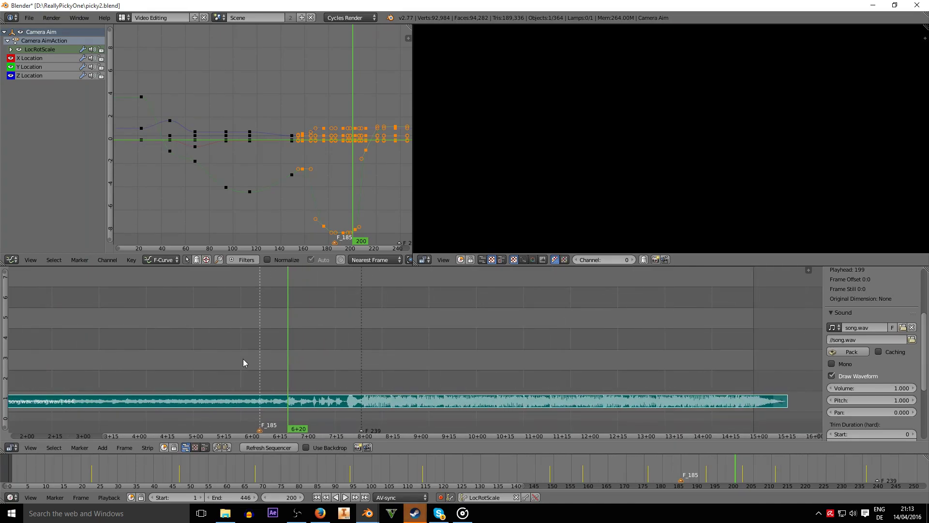
{"action": "left_click_drag", "start_coordinate": [224, 355], "coordinate": [364, 359]}
{"action": "scroll", "coordinate": [373, 363], "scroll_direction": "up", "scroll_amount": 6}
{"action": "scroll", "coordinate": [360, 363], "scroll_direction": "down", "scroll_amount": 4, "text": "ctrl"}
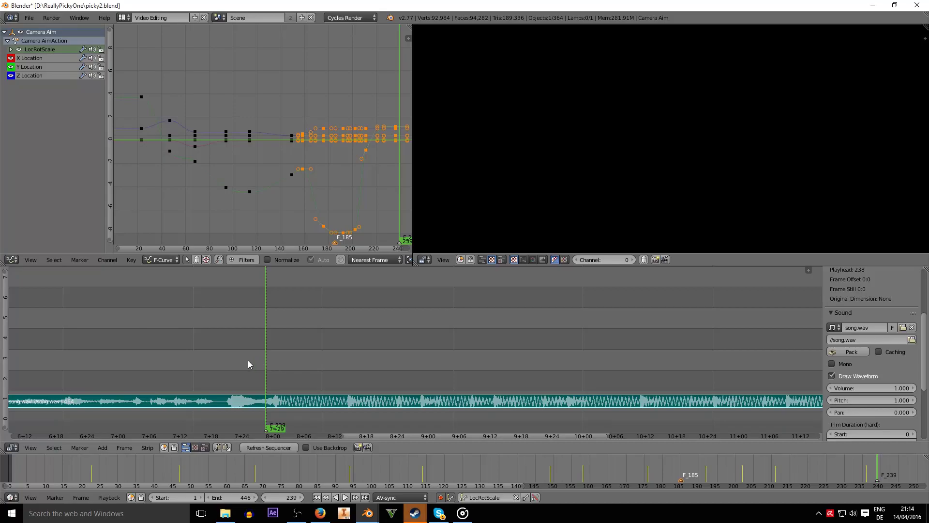
Hide the sequencer's properties region and add timeline markers on the waveform beats at frames 254, 264, 269, 272, 278 and 283.
{"action": "left_click_drag", "start_coordinate": [250, 362], "coordinate": [475, 367]}
{"action": "key", "text": "n"}
{"action": "key", "text": "m"}
{"action": "key", "text": "m"}
{"action": "key", "text": "m"}
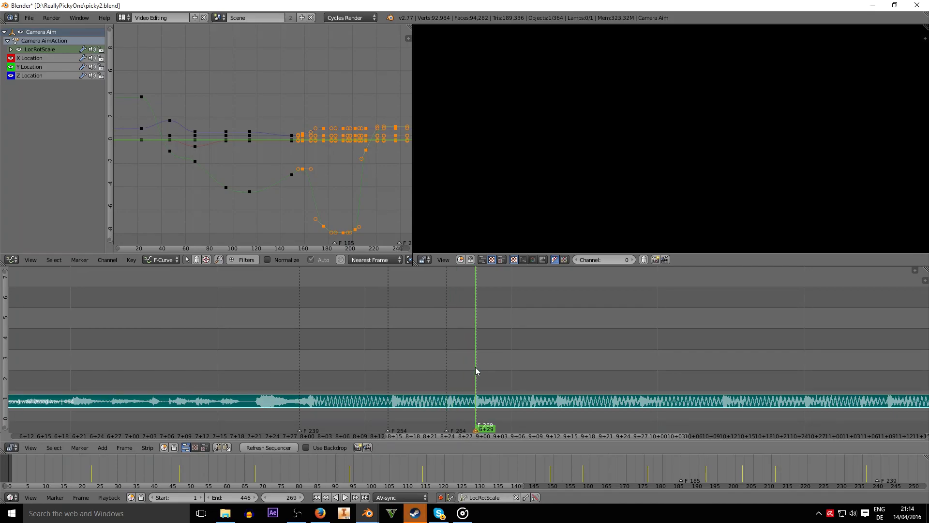
{"action": "key", "text": "m"}
{"action": "key", "text": "m"}
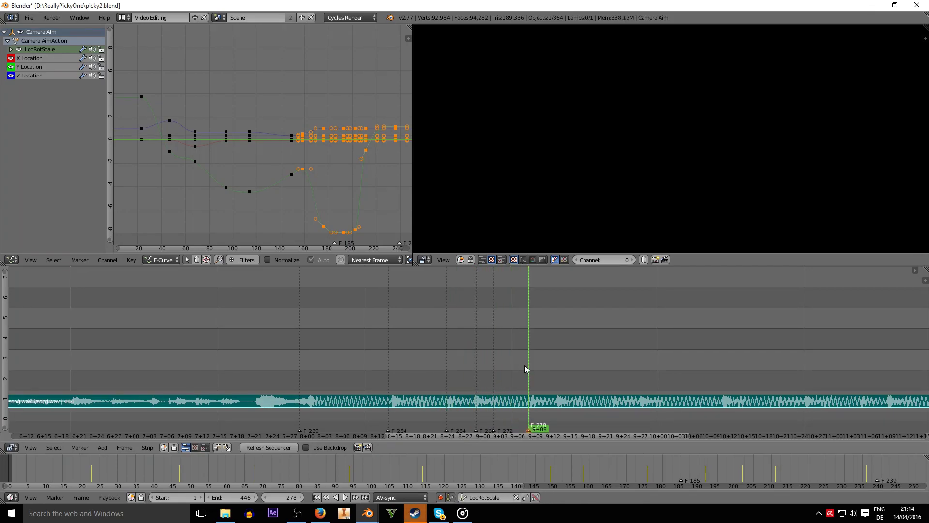
{"action": "key", "text": "m"}
{"action": "key", "text": "alt+a"}
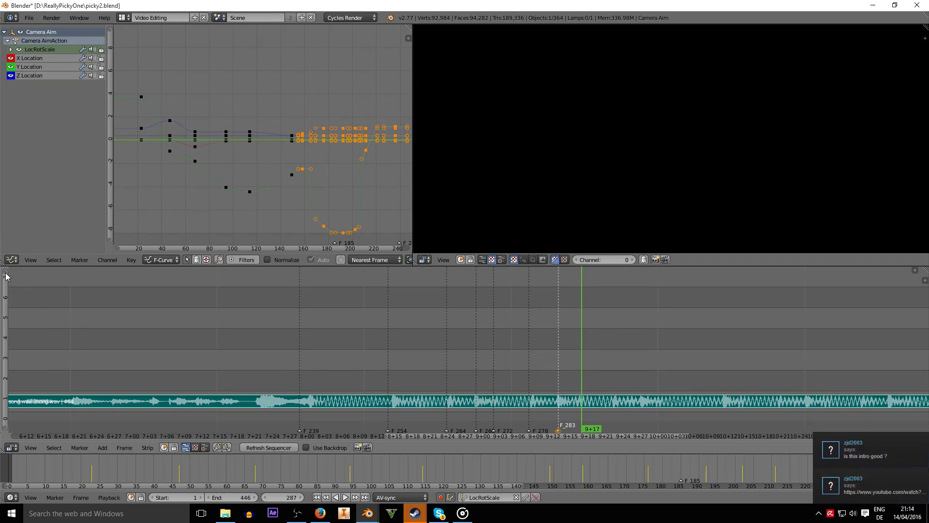
Stretch the sequencer's channels vertically to examine the song.wav waveform at a larger height.
{"action": "left_click_drag", "start_coordinate": [6, 277], "coordinate": [3, 388]}
{"action": "left_click_drag", "start_coordinate": [3, 334], "coordinate": [4, 397]}
{"action": "left_click", "coordinate": [8, 324]}
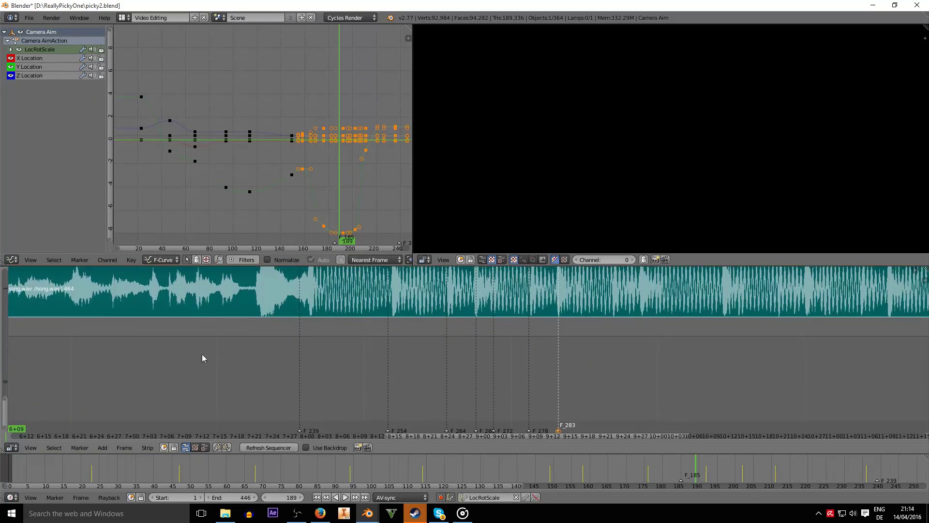
{"action": "middle_click_drag", "start_coordinate": [443, 308], "coordinate": [317, 359]}
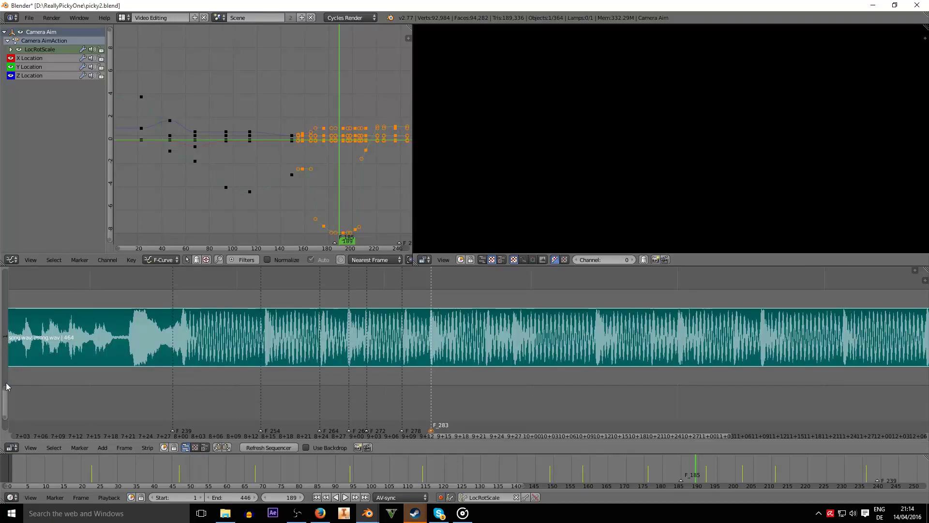
{"action": "left_click_drag", "start_coordinate": [7, 387], "coordinate": [7, 372]}
Play the song from the frame 283 marker, stop at frame 292 and add a marker there.
{"action": "left_click", "coordinate": [429, 335]}
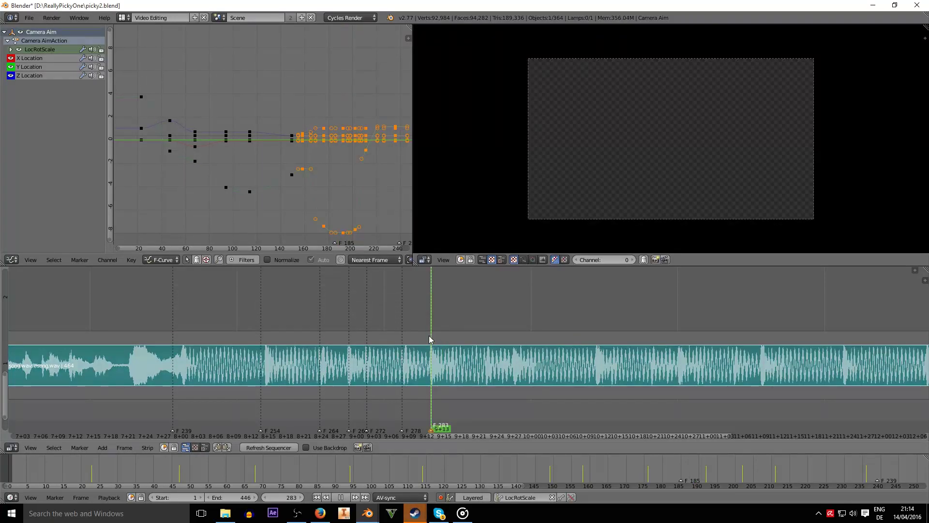
{"action": "key", "text": "alt+a"}
{"action": "key", "text": "alt+a"}
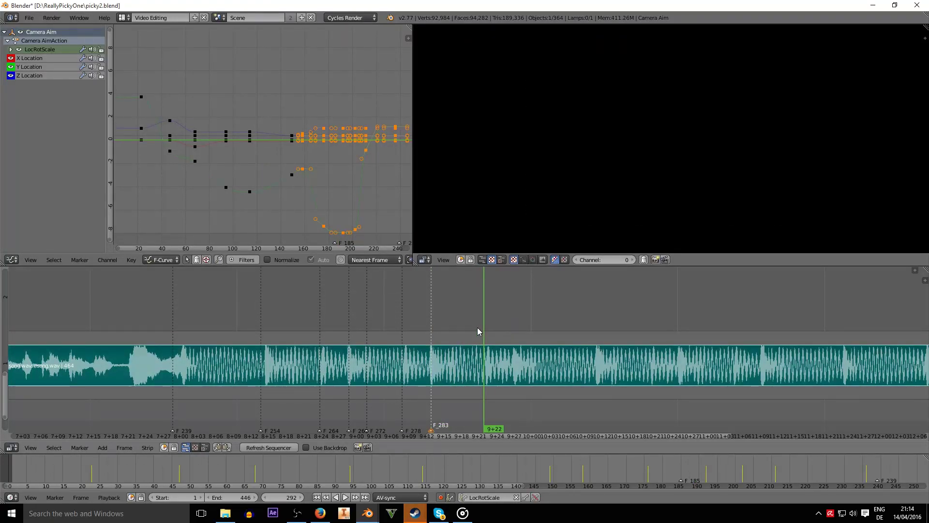
{"action": "key", "text": "m"}
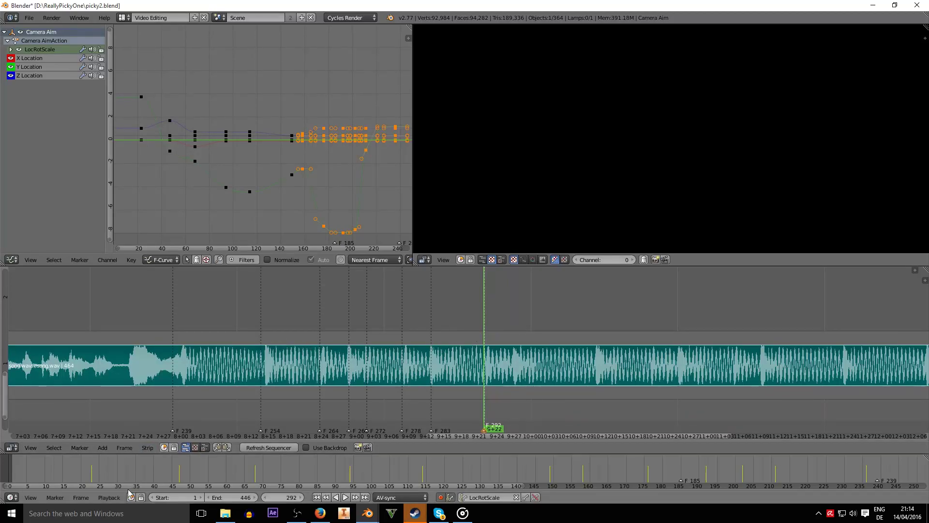
Enable Audio Scrubbing for playback, scrub across the marked beats to frame 271 and show the whole song.wav strip again.
{"action": "left_click", "coordinate": [109, 497]}
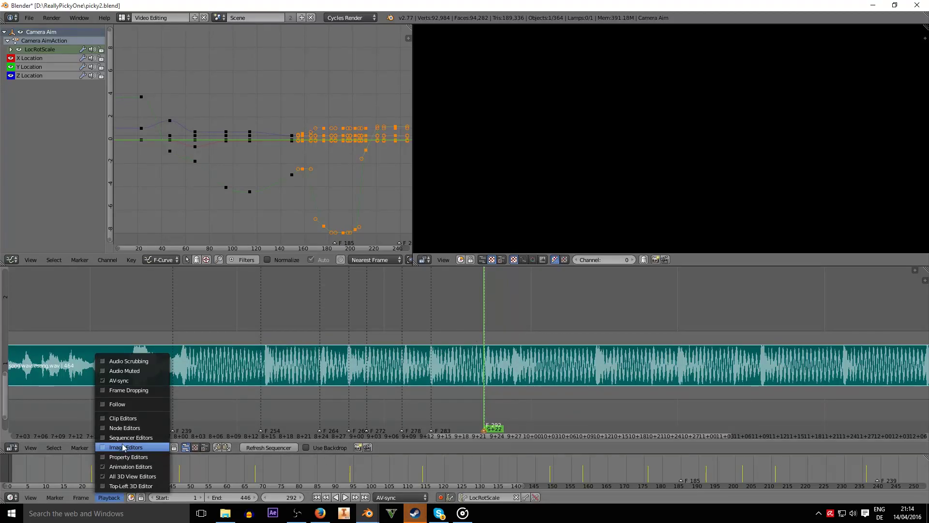
{"action": "left_click", "coordinate": [116, 361]}
{"action": "left_click_drag", "start_coordinate": [271, 349], "coordinate": [320, 346]}
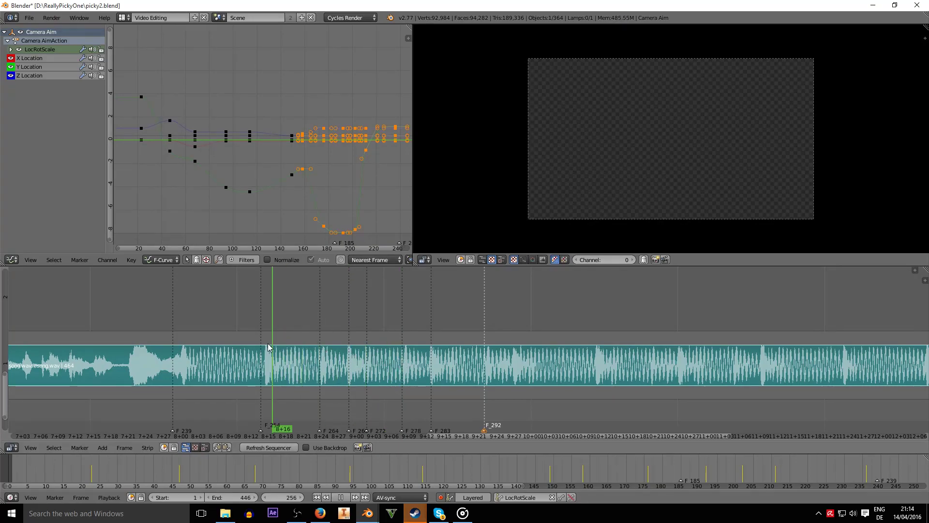
{"action": "key", "text": "alt+a"}
{"action": "scroll", "coordinate": [454, 364], "scroll_direction": "down", "scroll_amount": 3}
{"action": "scroll", "coordinate": [453, 361], "scroll_direction": "down", "scroll_amount": 10}
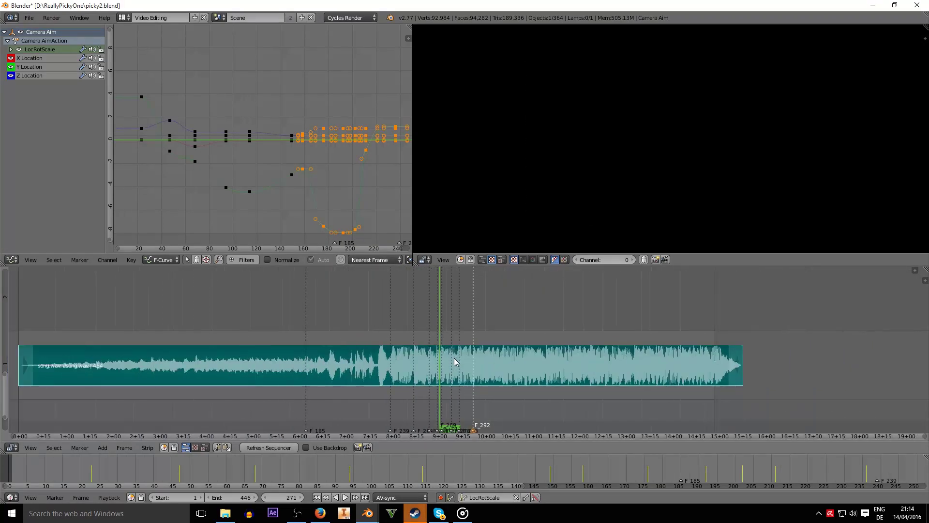
{"action": "left_click_drag", "start_coordinate": [5, 373], "coordinate": [2, 315]}
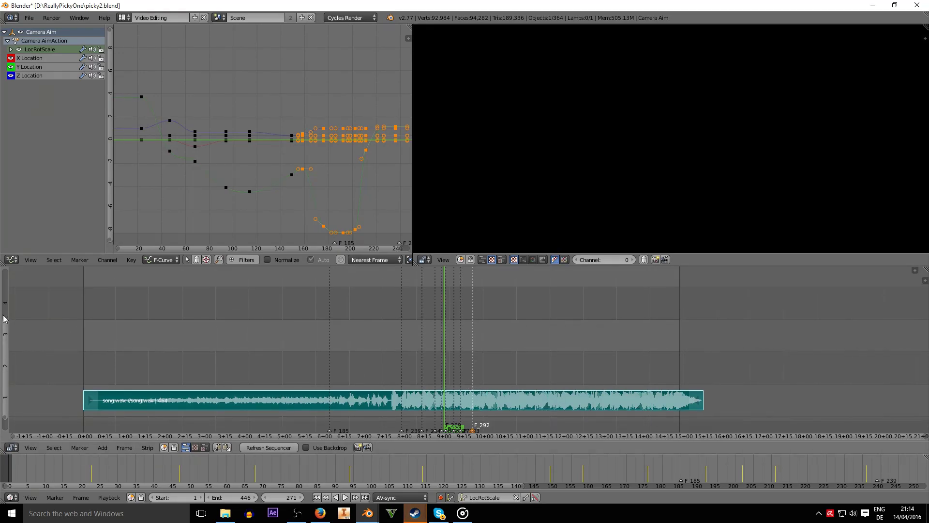